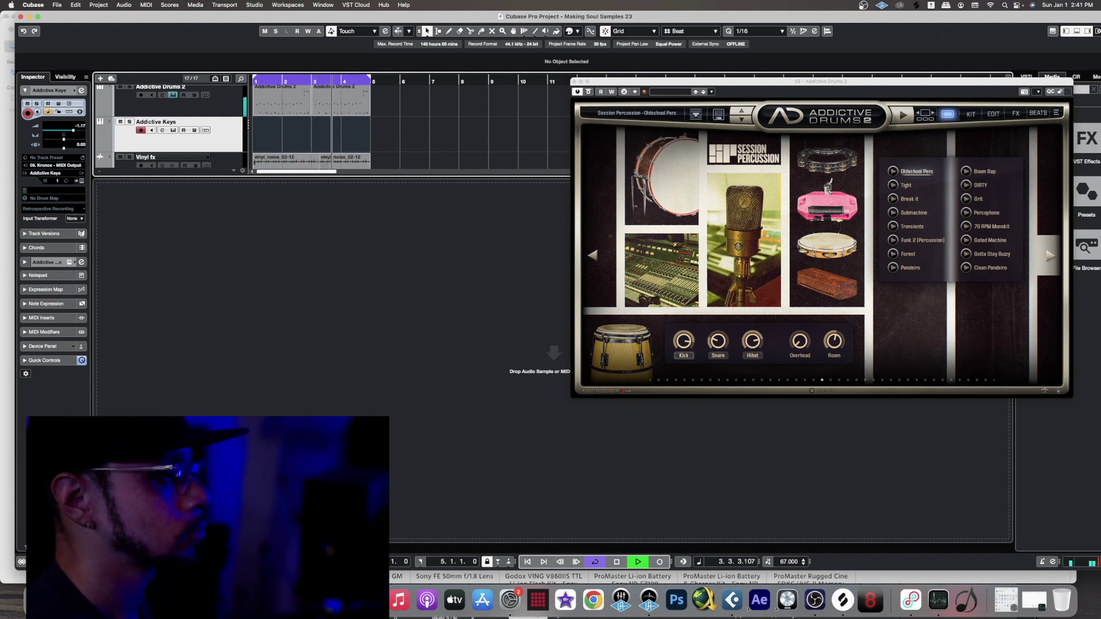
# Step: Stop the drum playback
pyautogui.press('space')
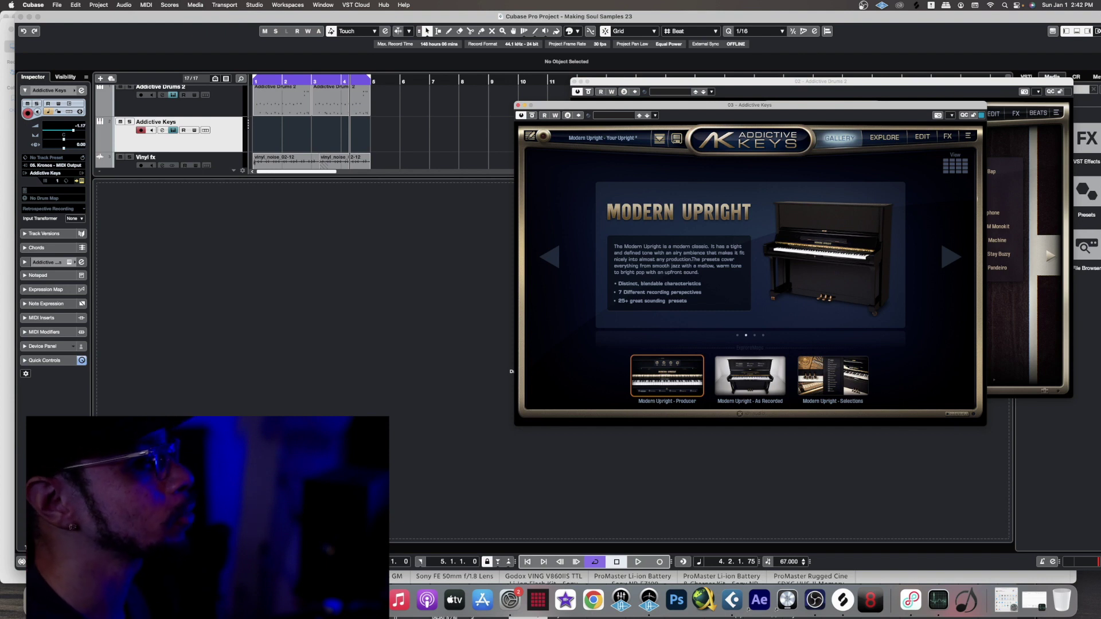
# Step: Record a four-bar piano chord part on the Addictive Keys track, then deselect it
pyautogui.press('KP_Multiply')
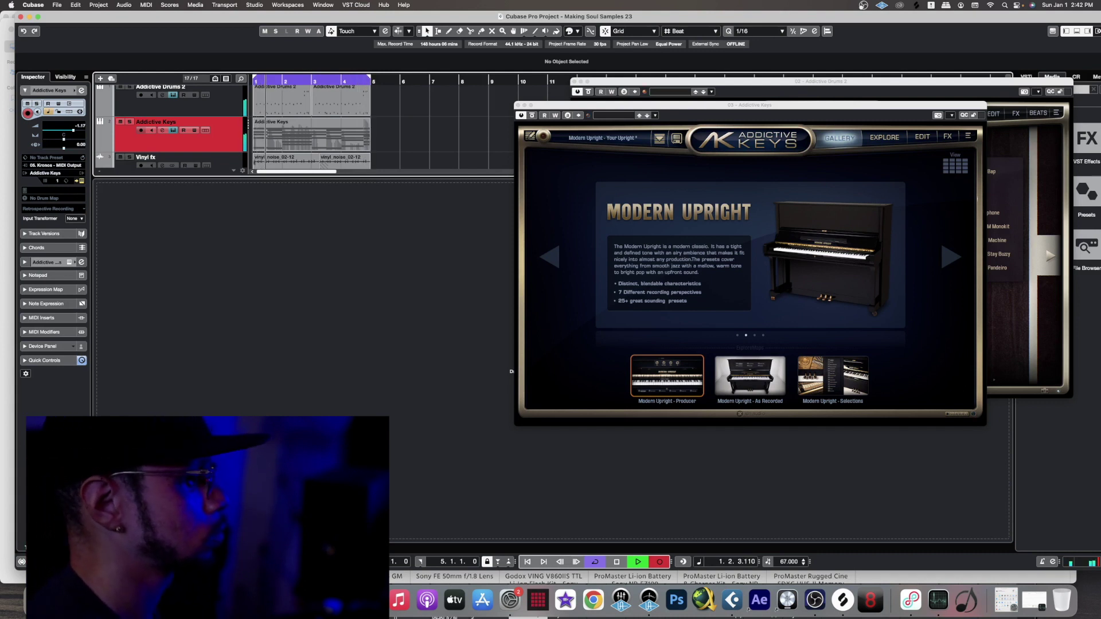
pyautogui.press('KP_Multiply')
pyautogui.press('super+shift+a')
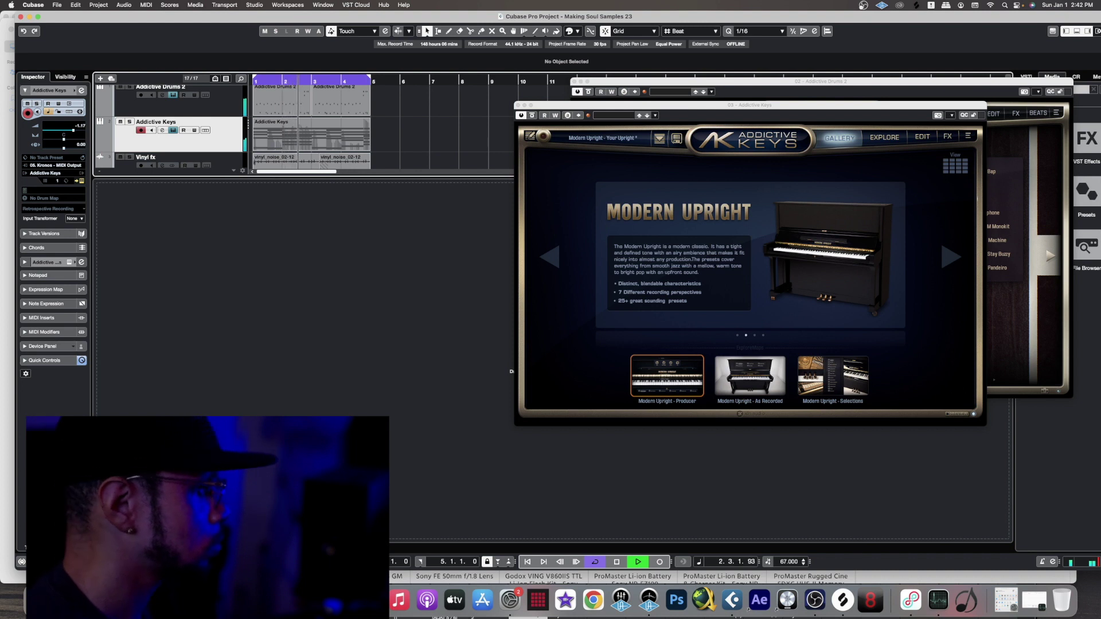
# Step: Open the recorded keys part in the Key Editor and close the Addictive Keys and Addictive Drums 2 windows
pyautogui.click(311, 137)
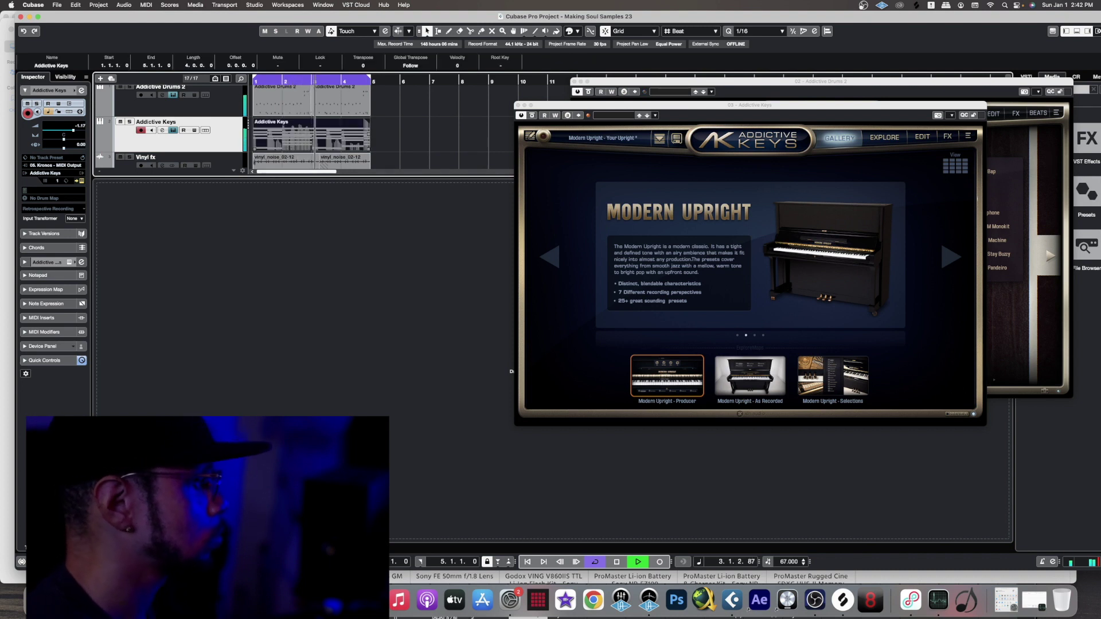
pyautogui.press('Return')
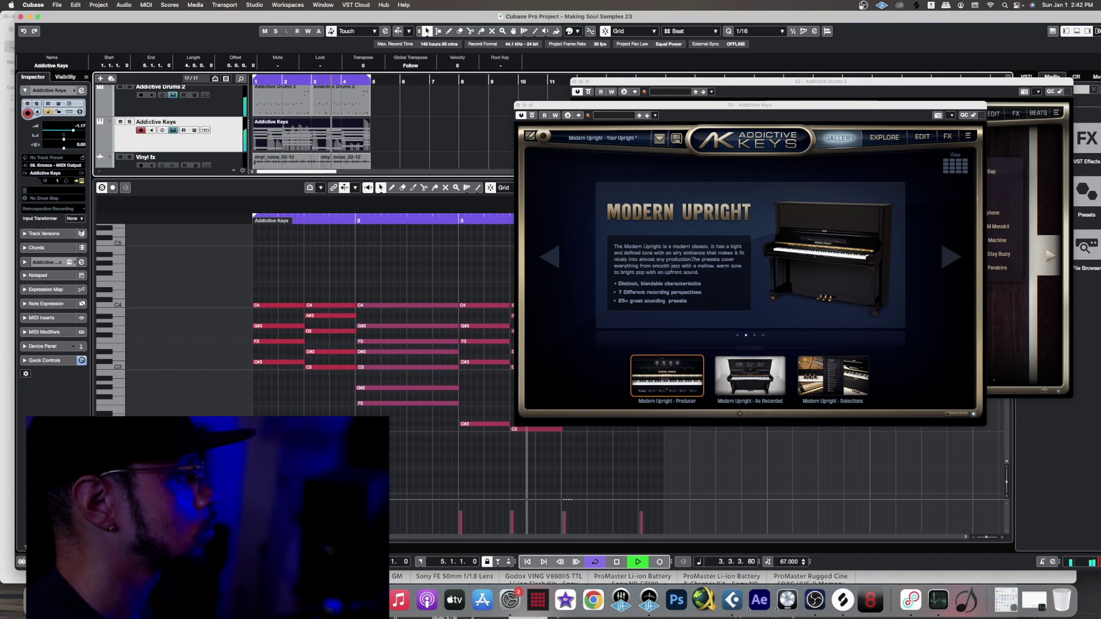
pyautogui.click(518, 106)
pyautogui.click(573, 81)
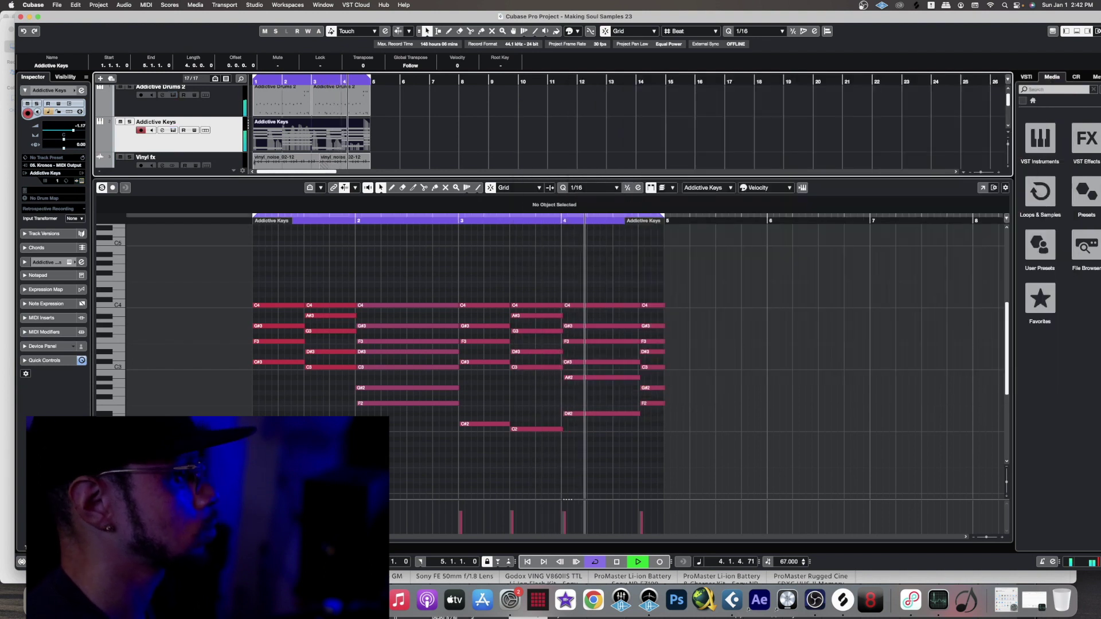
pyautogui.press('space')
# Step: Select the seven-note final chord and stretch it longer, auditioning from bar 4 beat 4
pyautogui.moveTo(665, 265); pyautogui.dragTo(659, 348)
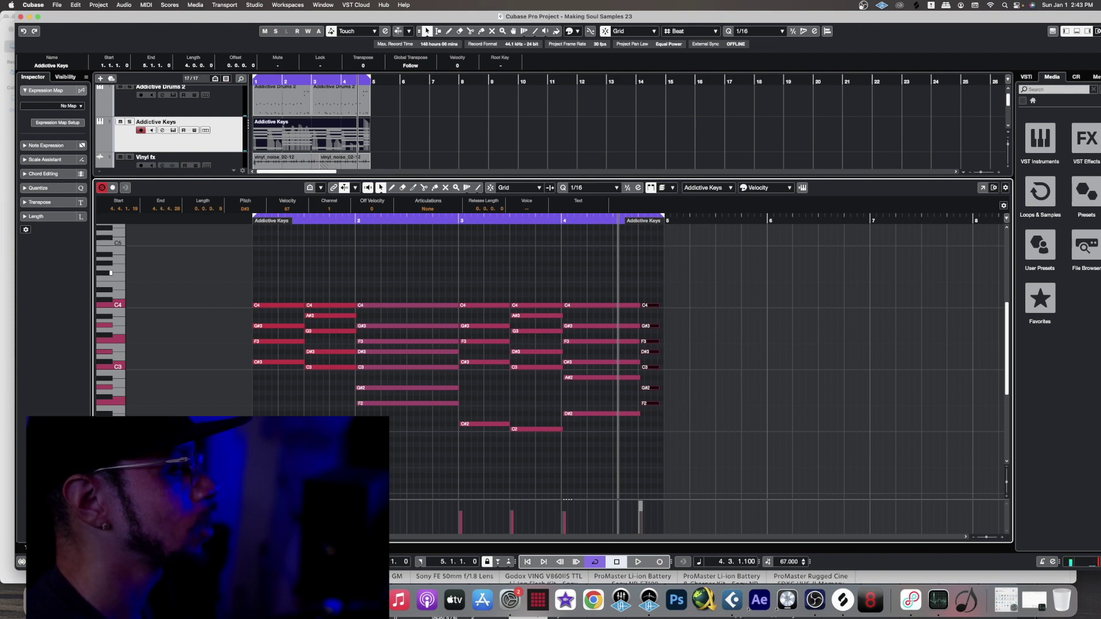
pyautogui.moveTo(659, 306); pyautogui.dragTo(660, 277)
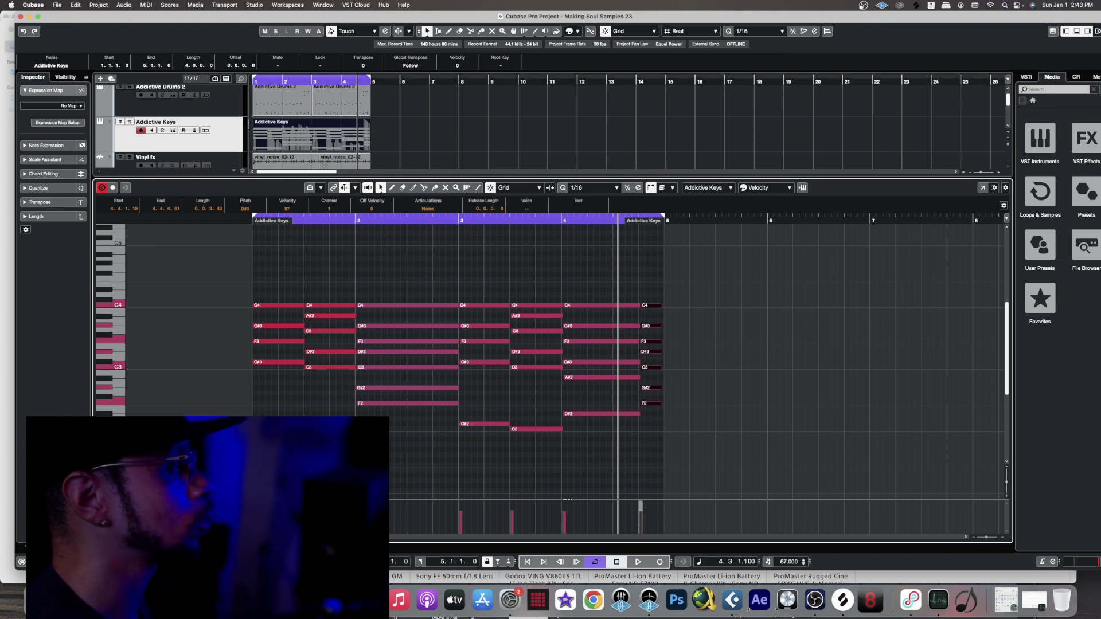
pyautogui.click(363, 82)
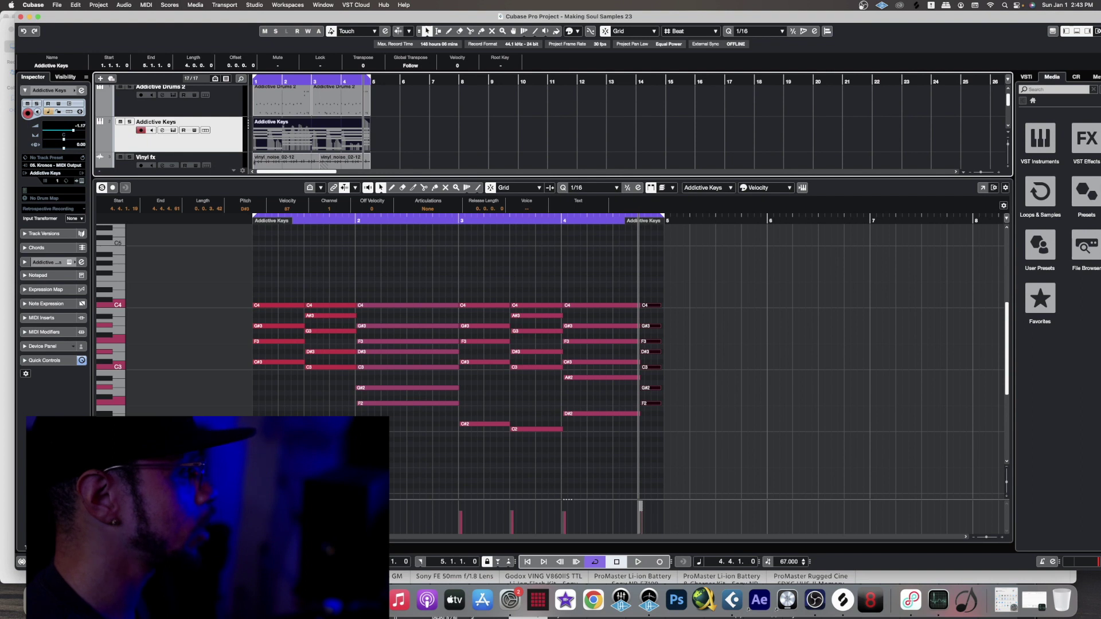
pyautogui.press('space')
pyautogui.click(123, 312)
pyautogui.moveTo(661, 305); pyautogui.dragTo(661, 305)
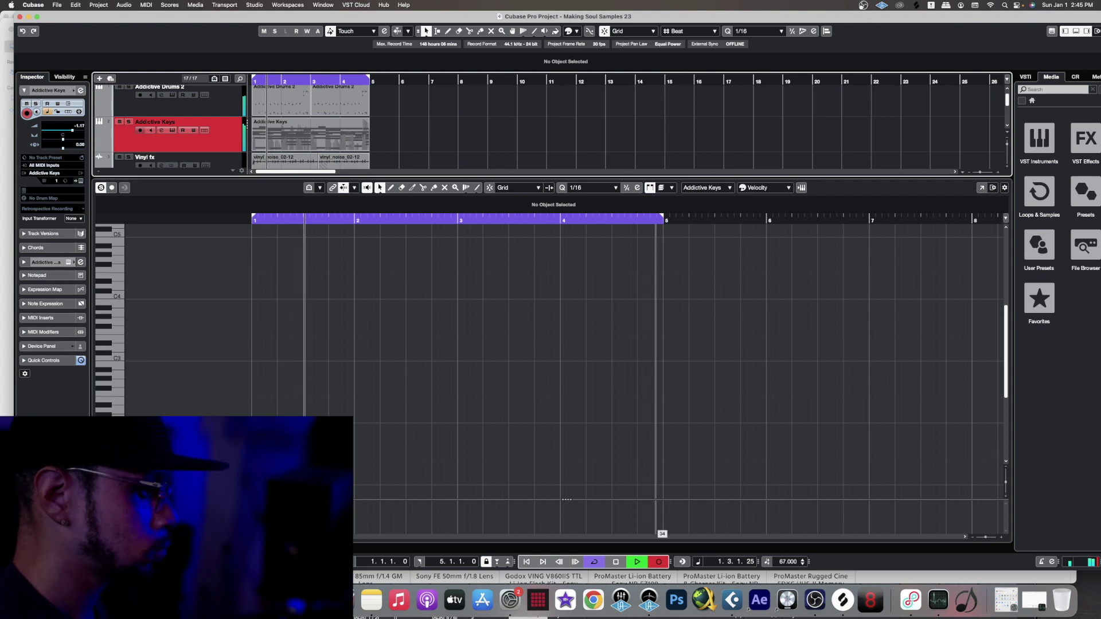
# Step: Record a four-bar Scarbee Rickenbacker bass line on Kontakt 03, then move the Kontakt window aside
pyautogui.press('KP_Multiply')
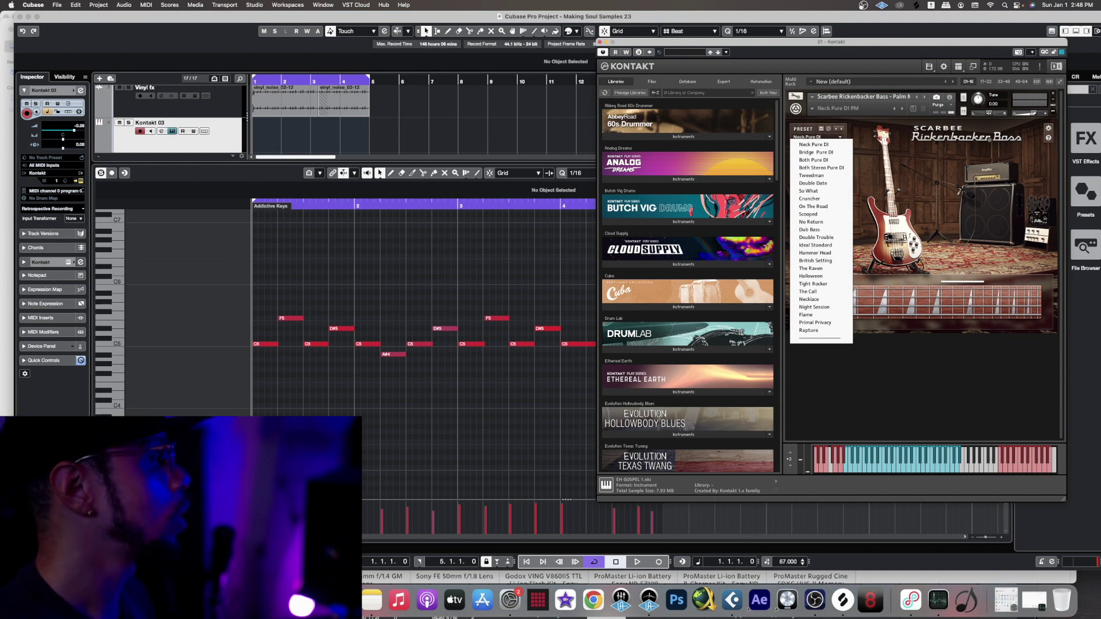
pyautogui.press('KP_Multiply')
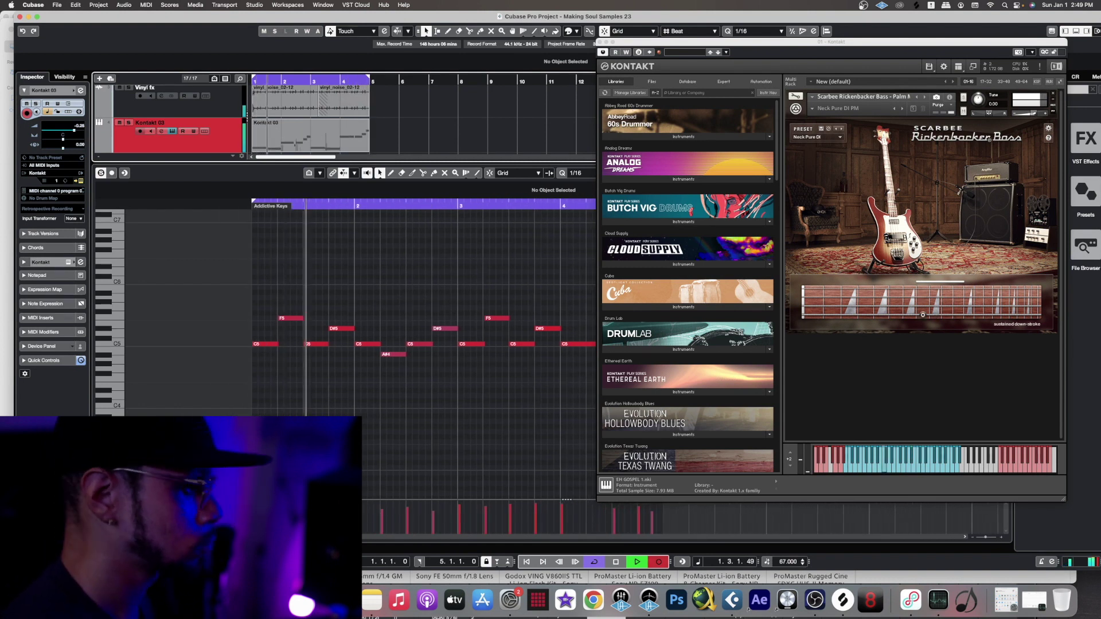
pyautogui.press('KP_Multiply')
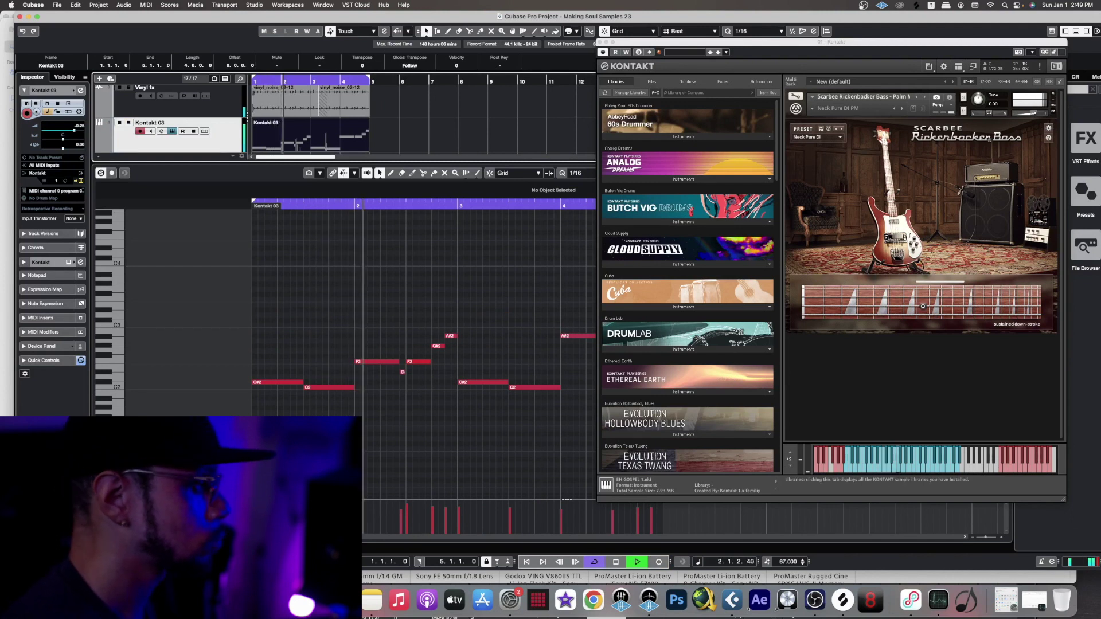
pyautogui.moveTo(670, 42); pyautogui.dragTo(1055, 80)
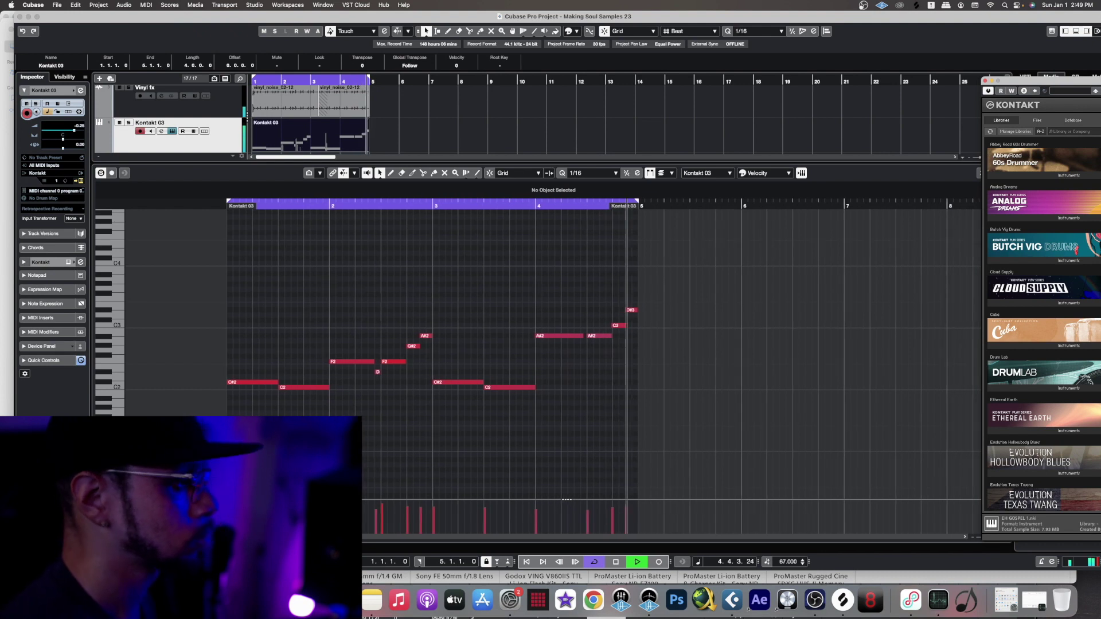
# Step: Audition bar 4 of the bass line and shorten its A#2 note
pyautogui.click(616, 562)
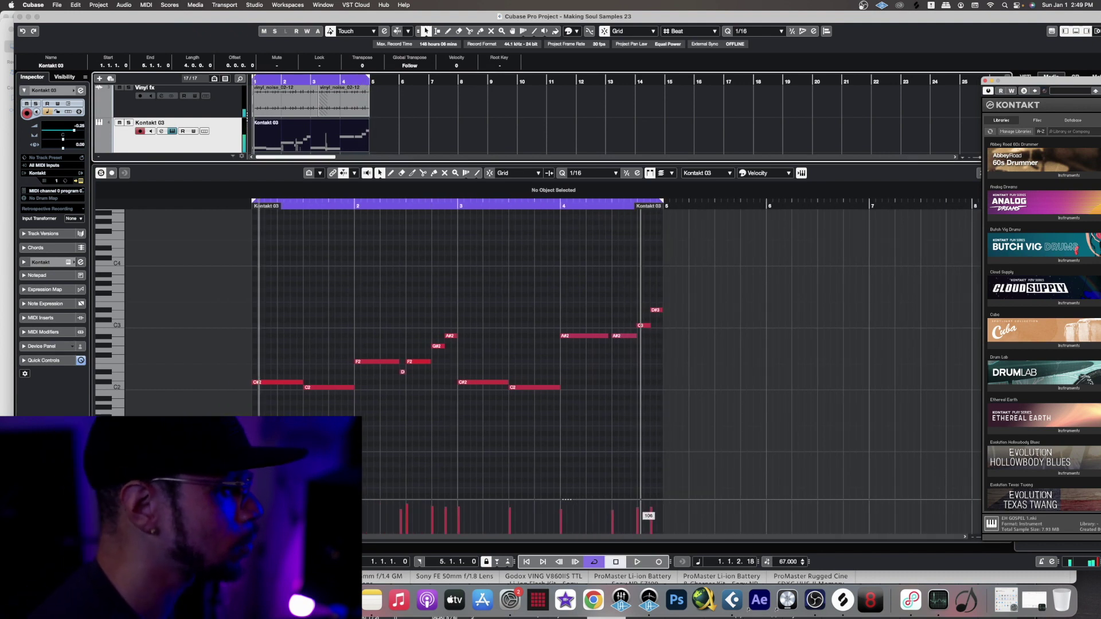
pyautogui.click(640, 508)
pyautogui.press('space')
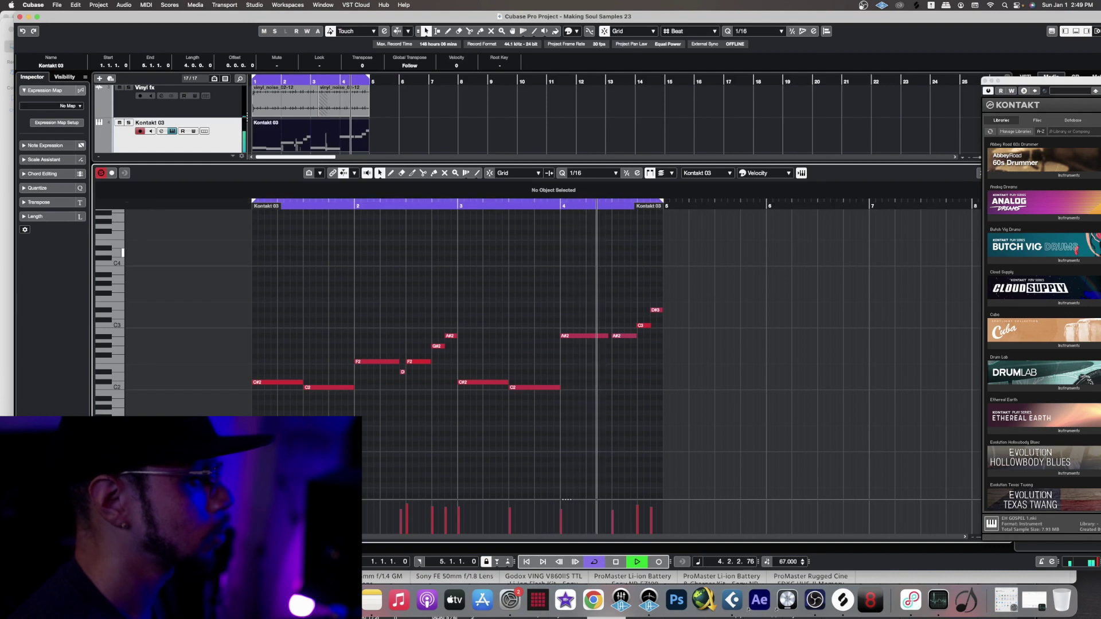
pyautogui.press('space')
pyautogui.moveTo(606, 336); pyautogui.dragTo(596, 336)
# Step: Copy the A#2 note, trim the copy and move it down to G#2 as a passing note
pyautogui.press('super+c')
pyautogui.press('super+v')
pyautogui.click(644, 336)
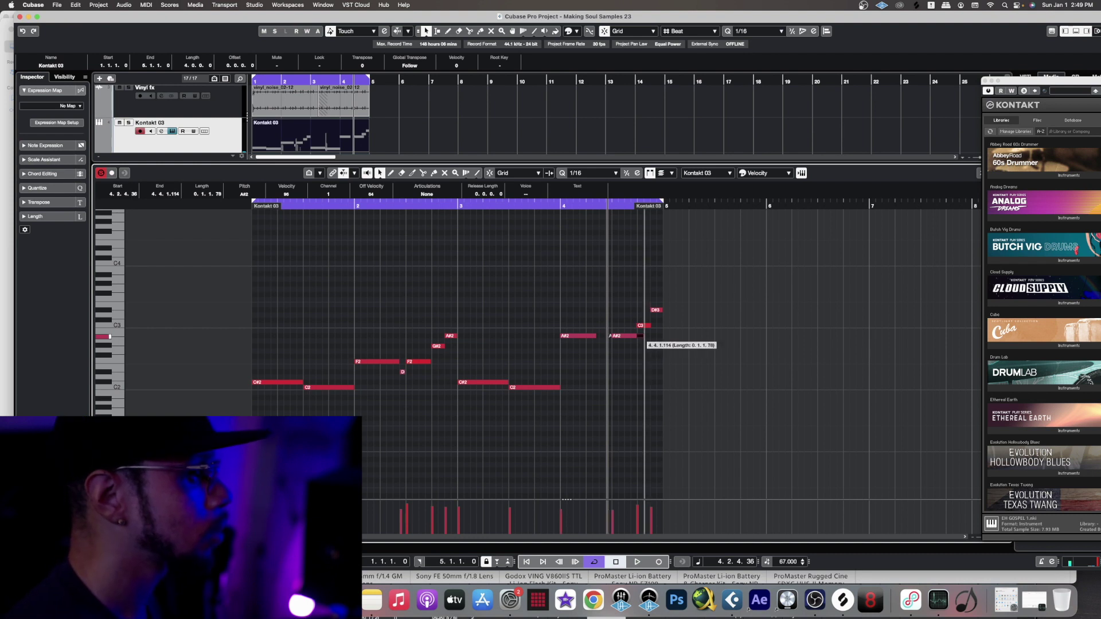
pyautogui.moveTo(609, 336)
pyautogui.mouseDown()
pyautogui.moveTo(640, 338)
pyautogui.moveTo(602, 341)
pyautogui.mouseUp()
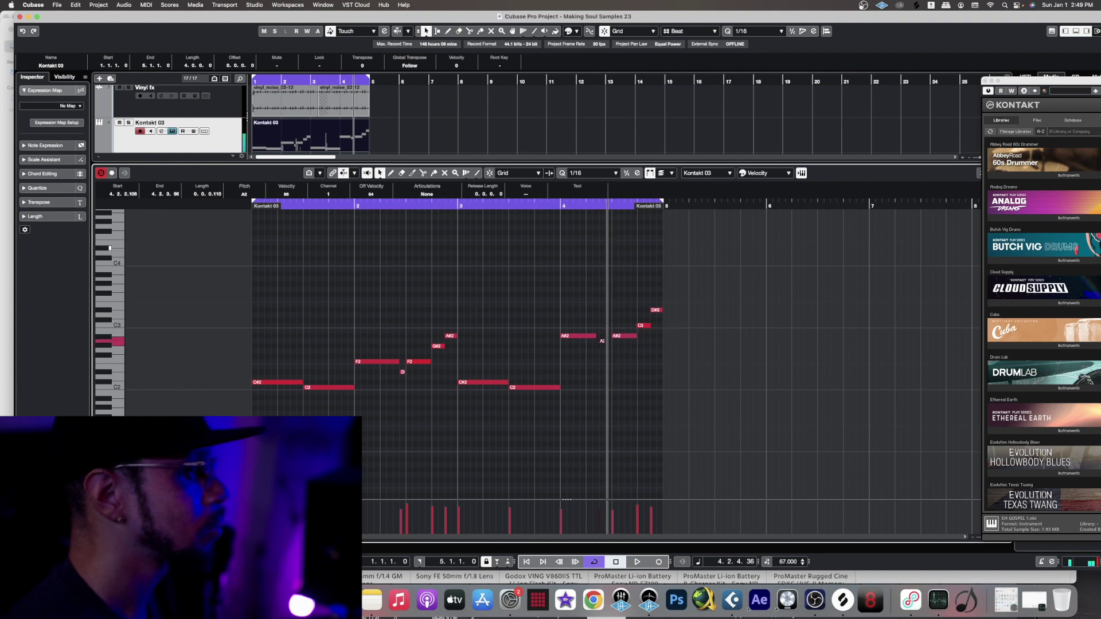
pyautogui.press('space')
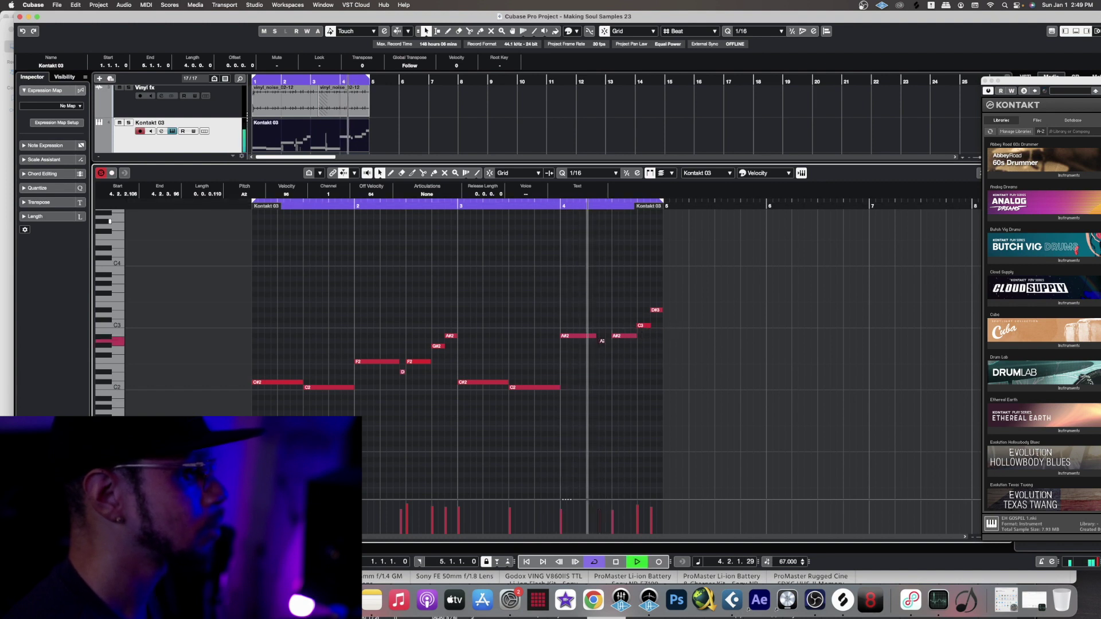
pyautogui.press('space')
pyautogui.moveTo(602, 341); pyautogui.dragTo(606, 346)
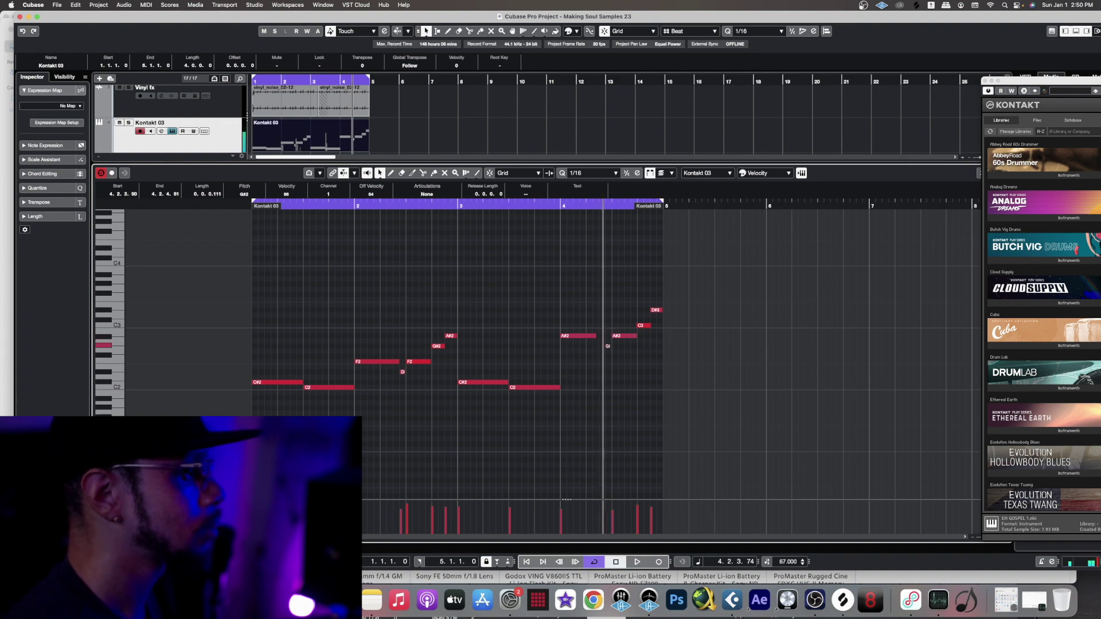
pyautogui.press('space')
pyautogui.press('space')
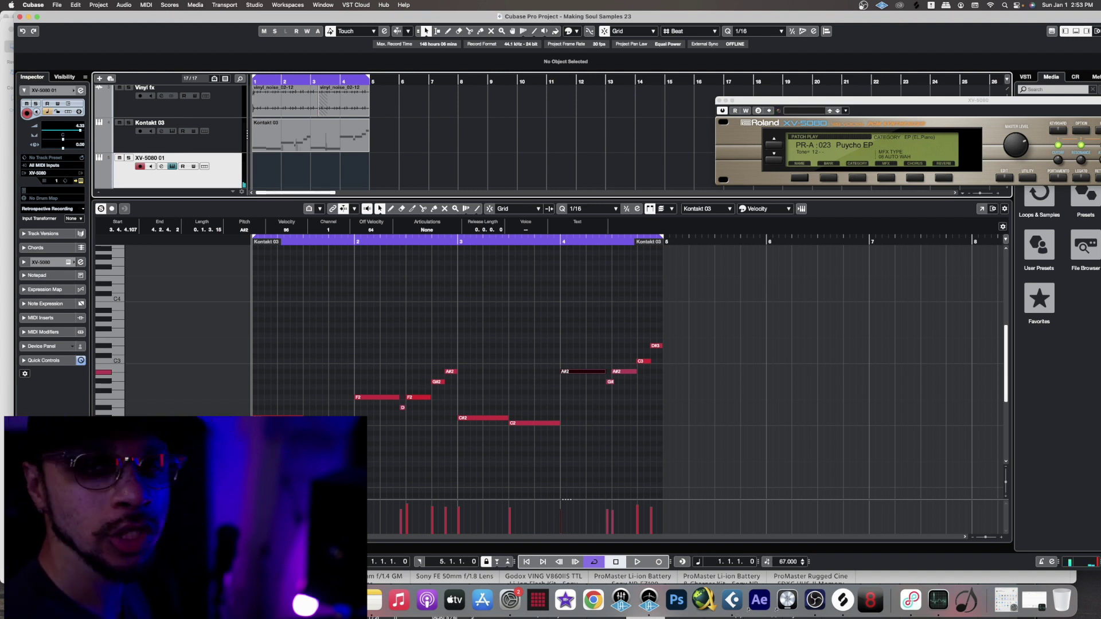
# Step: Record the electric piano part on XV-5080 01 and solo that track
pyautogui.press('KP_Multiply')
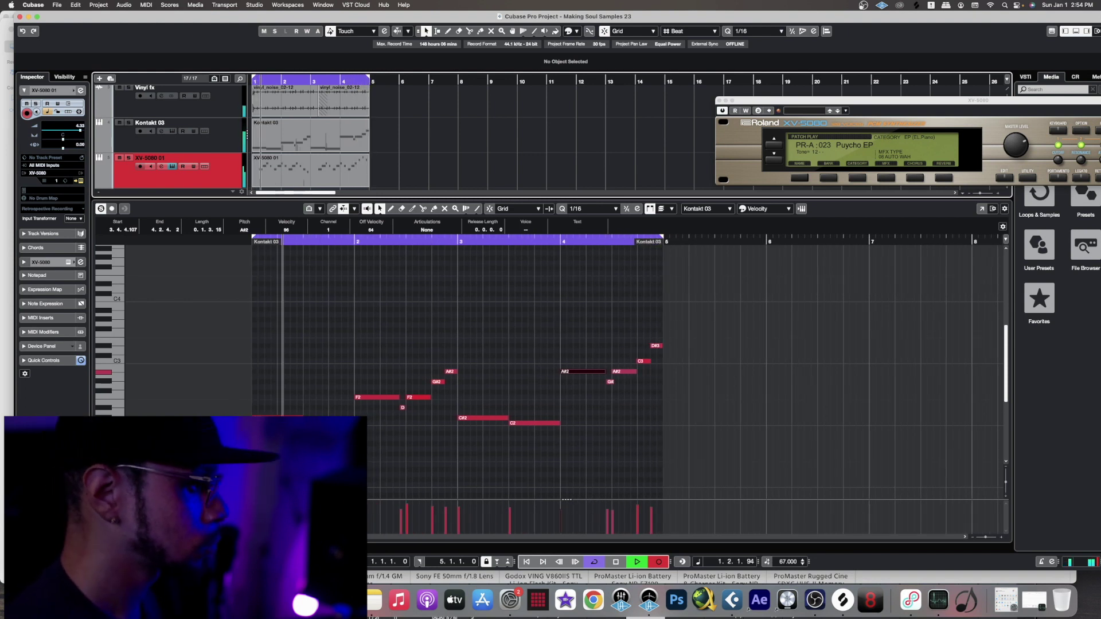
pyautogui.click(658, 562)
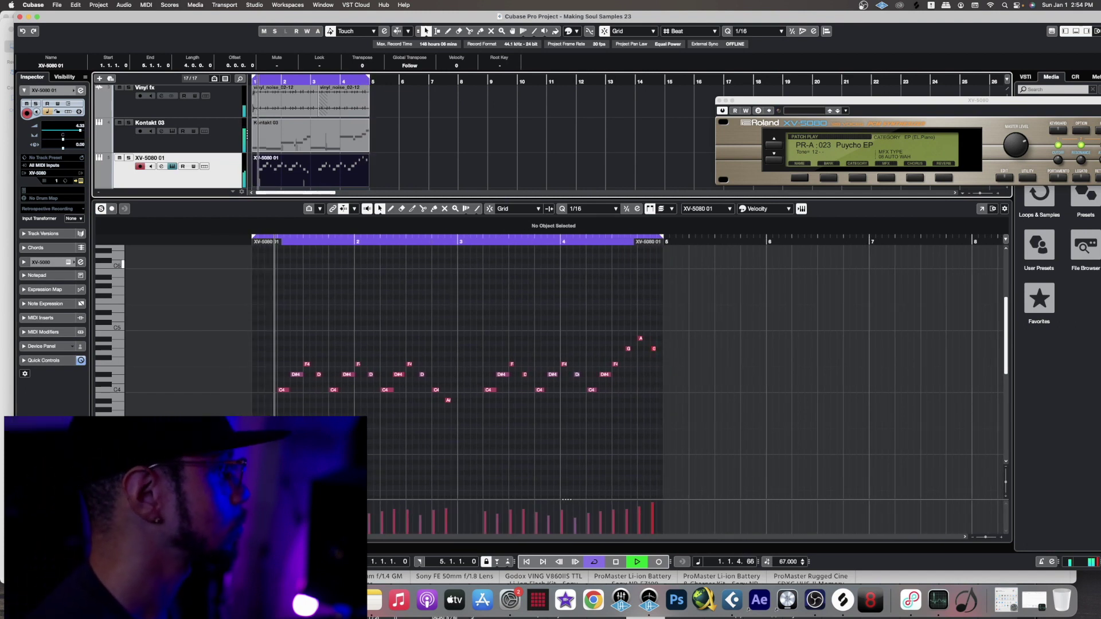
pyautogui.press('s')
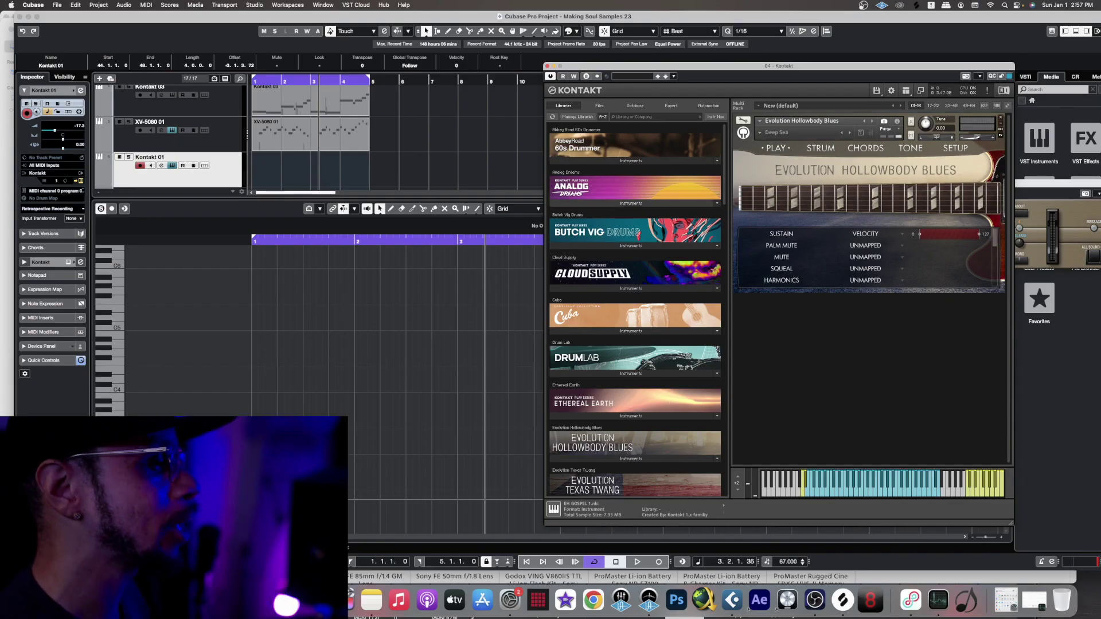
# Step: Open the Kontakt 01 track's Guitar Rig 6 insert and finish recording the guitar part
pyautogui.click(40, 262)
pyautogui.click(41, 160)
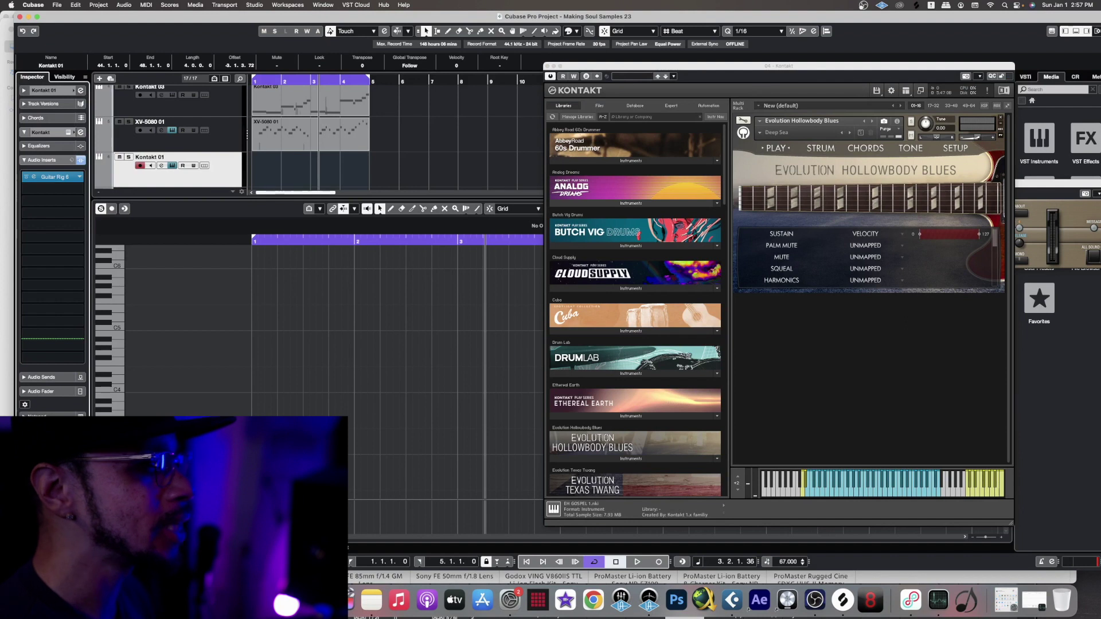
pyautogui.click(34, 176)
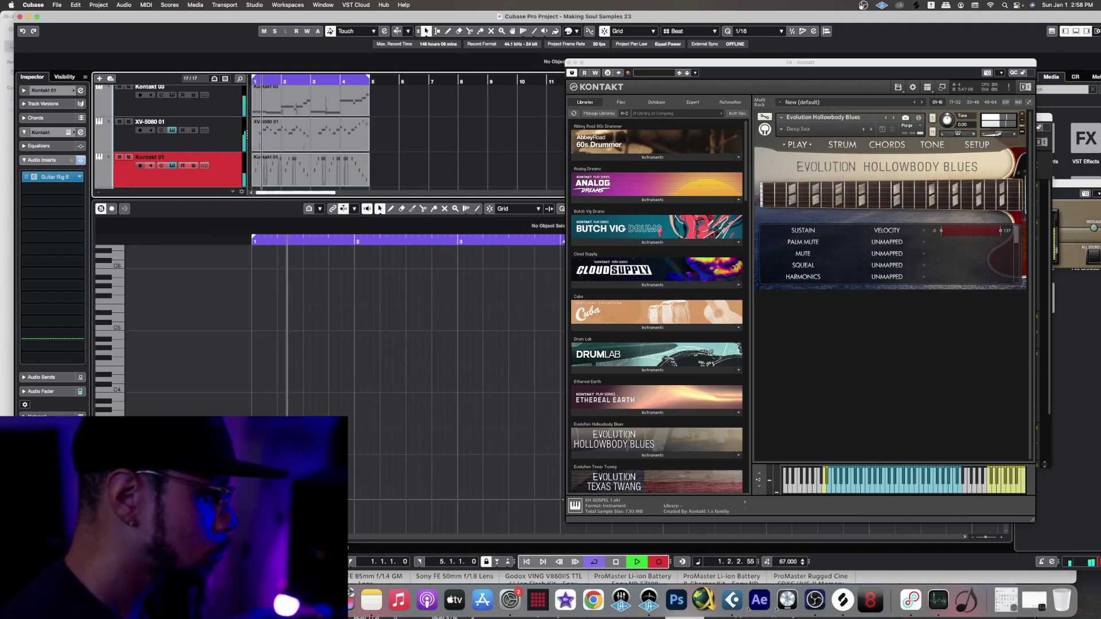
pyautogui.press('KP_Multiply')
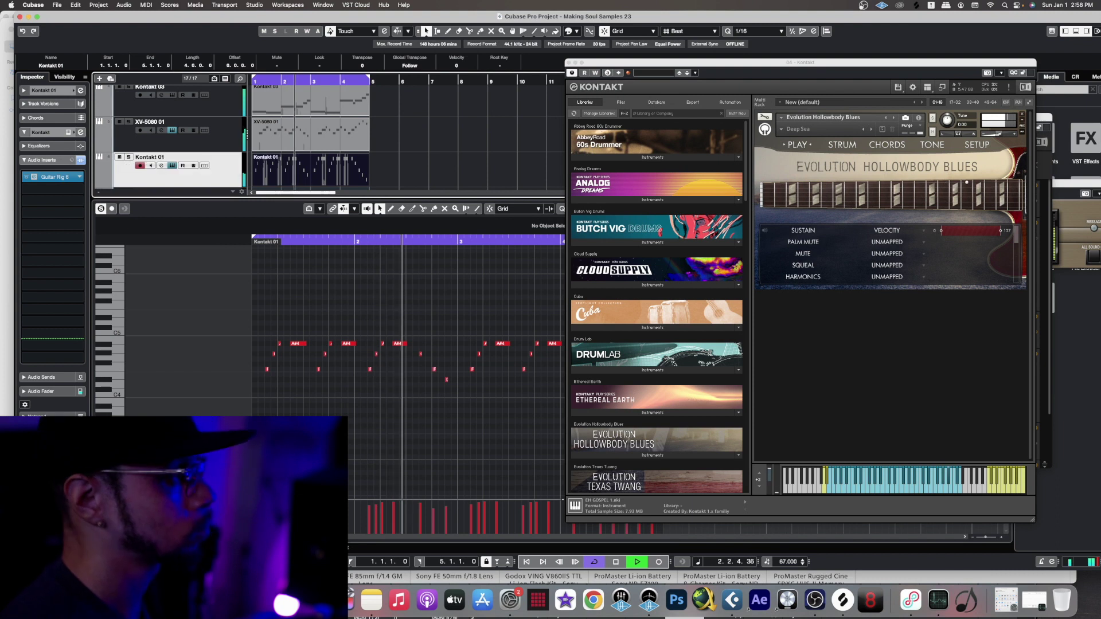
# Step: Close the Kontakt, Guitar Rig 6 and XV-5080 windows and solo the Kontakt 01 track
pyautogui.click(569, 62)
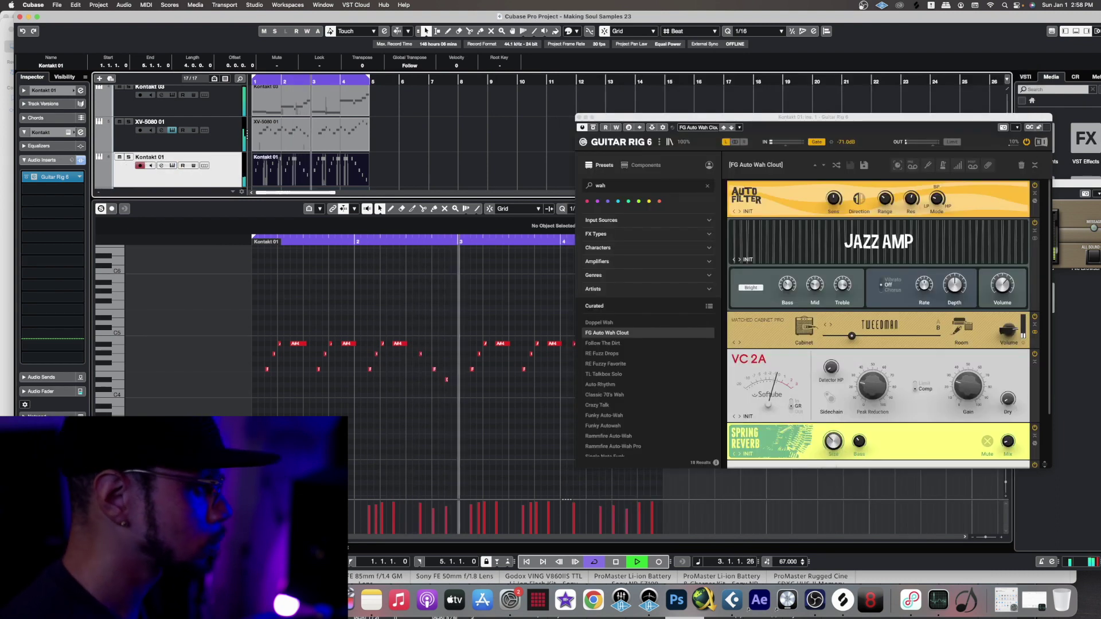
pyautogui.click(580, 117)
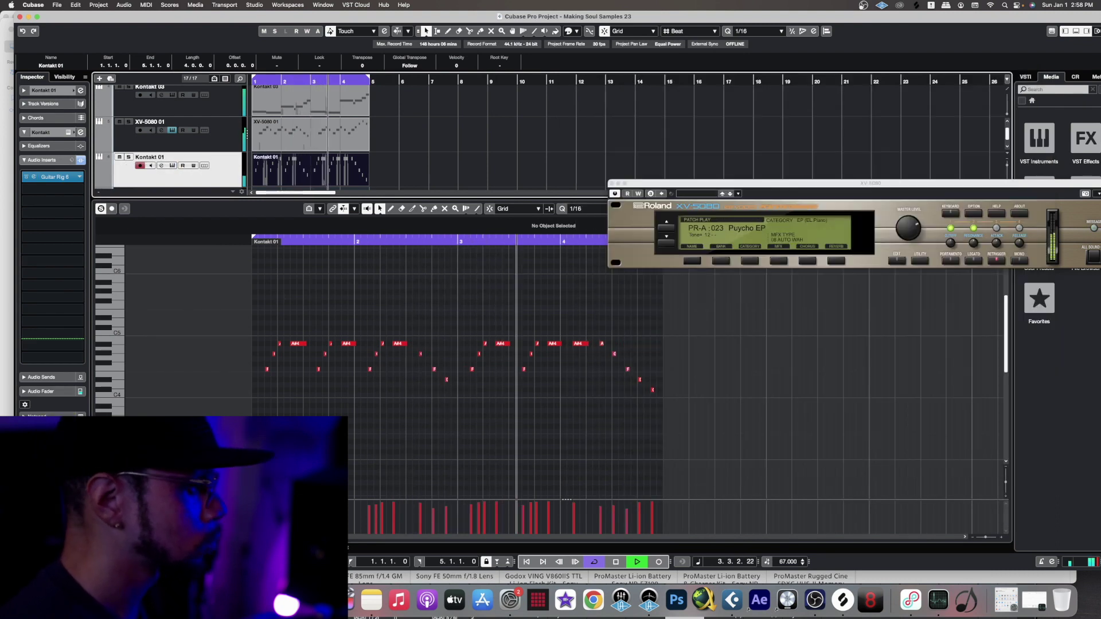
pyautogui.click(611, 184)
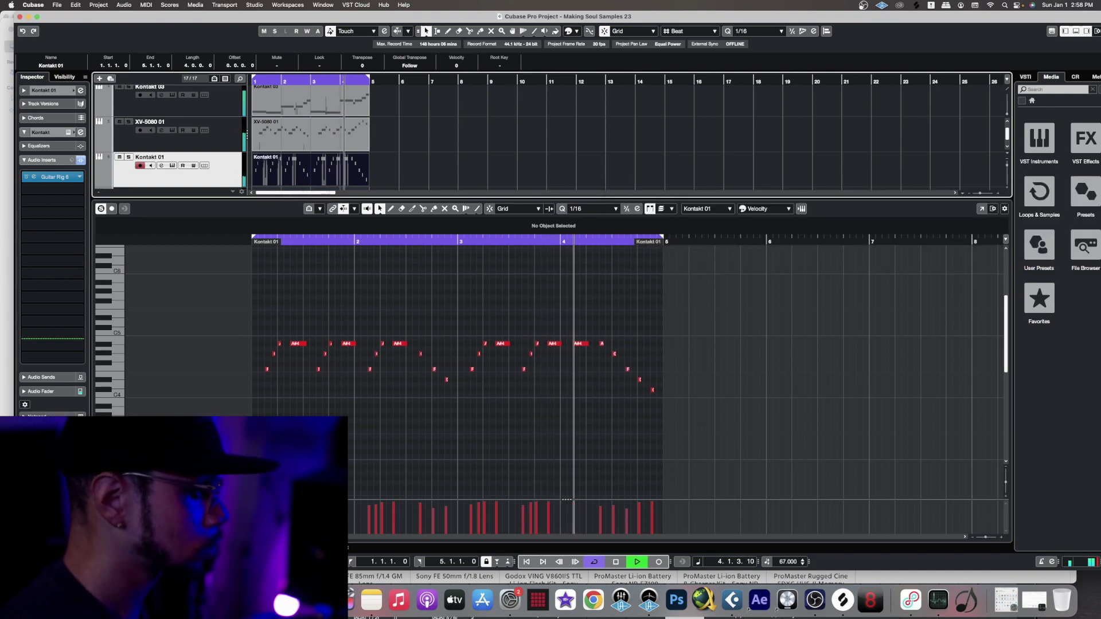
pyautogui.press('s')
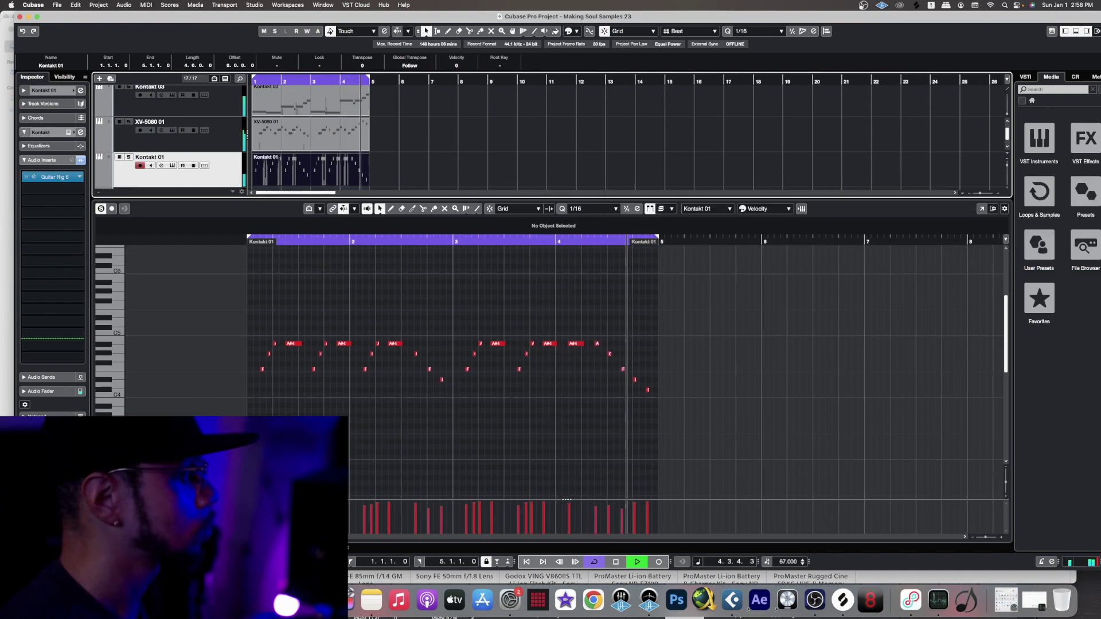
# Step: Audition the phrase end, drop its last note from C#4 to C4, and replay from bar 1
pyautogui.press('space')
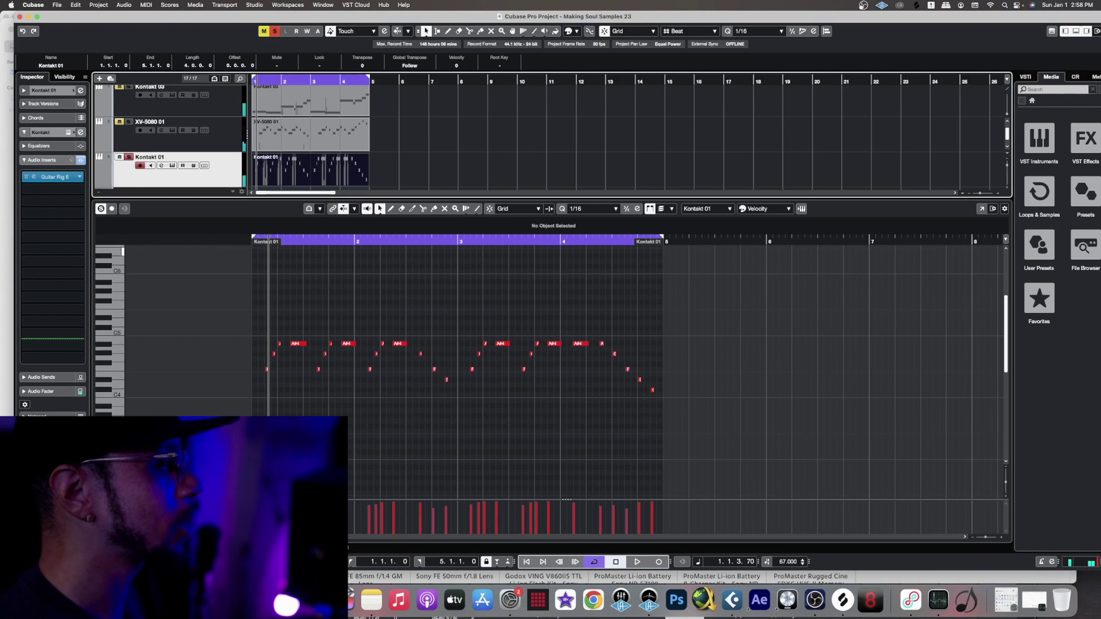
pyautogui.click(543, 241)
pyautogui.press('space')
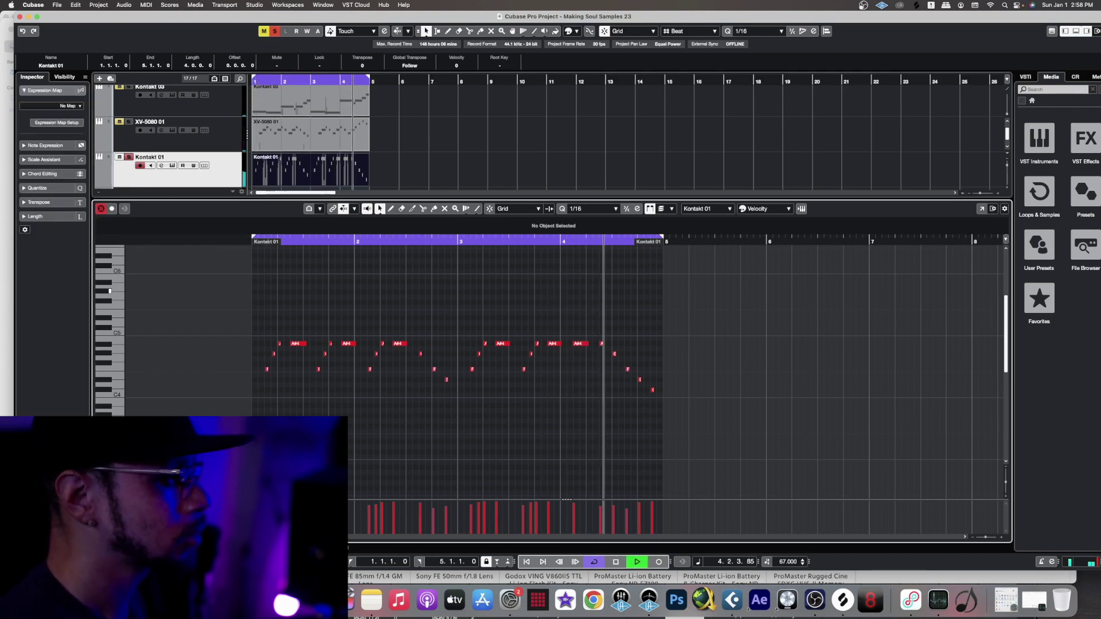
pyautogui.press('space')
pyautogui.click(620, 389)
pyautogui.moveTo(619, 390); pyautogui.dragTo(620, 394)
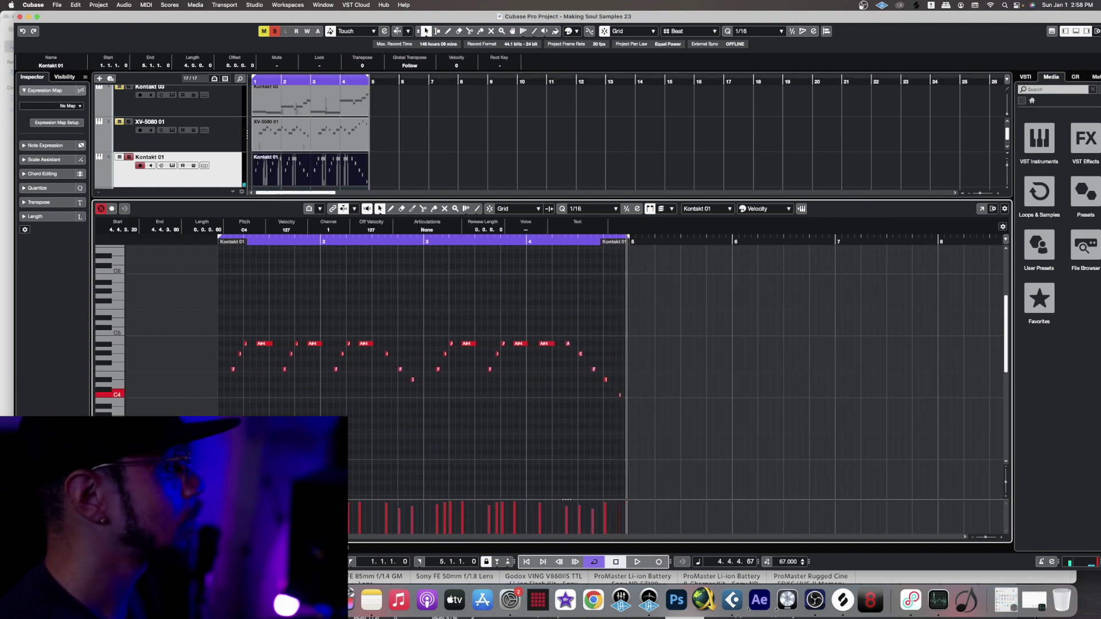
pyautogui.click(254, 82)
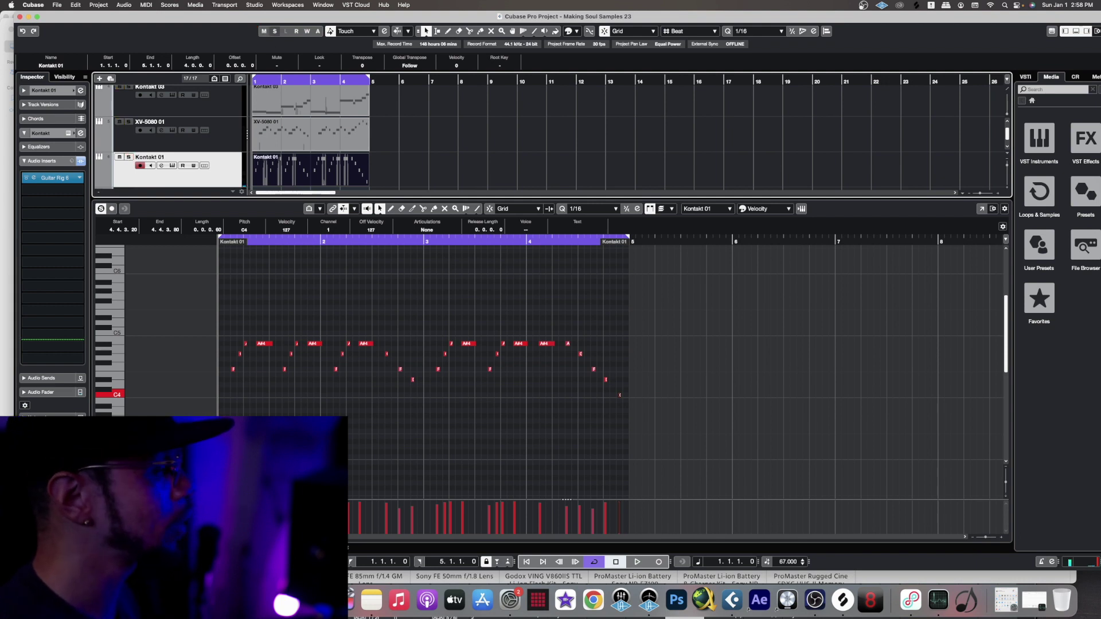
pyautogui.press('space')
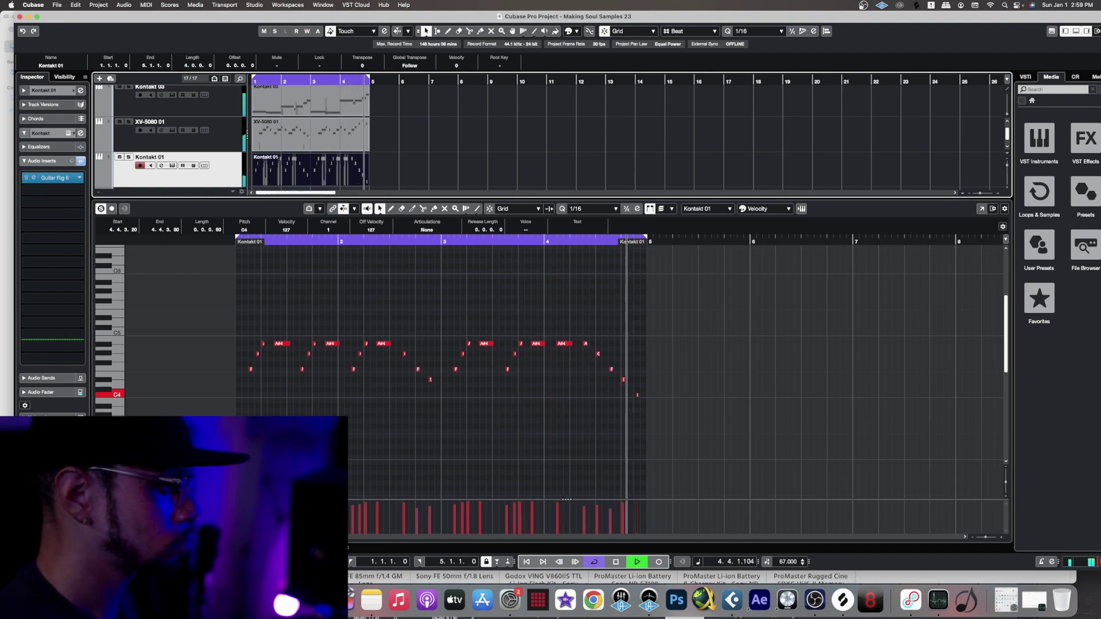
pyautogui.press('space')
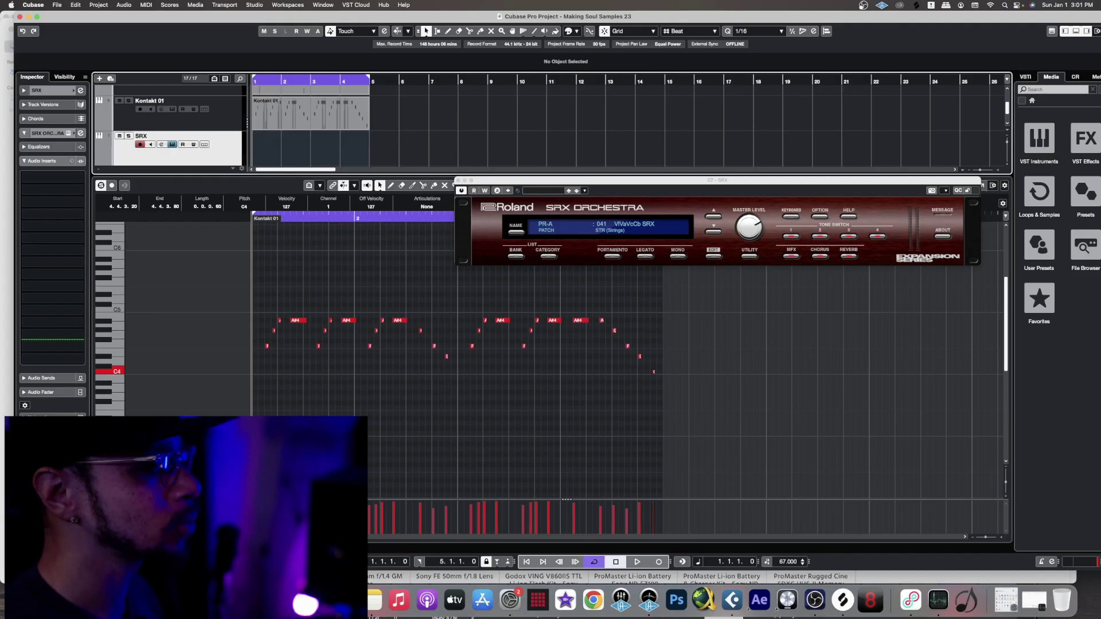
# Step: Keep SRX Orchestra patch 041 VlVaVcCb SRX and record the strings part
pyautogui.click(516, 232)
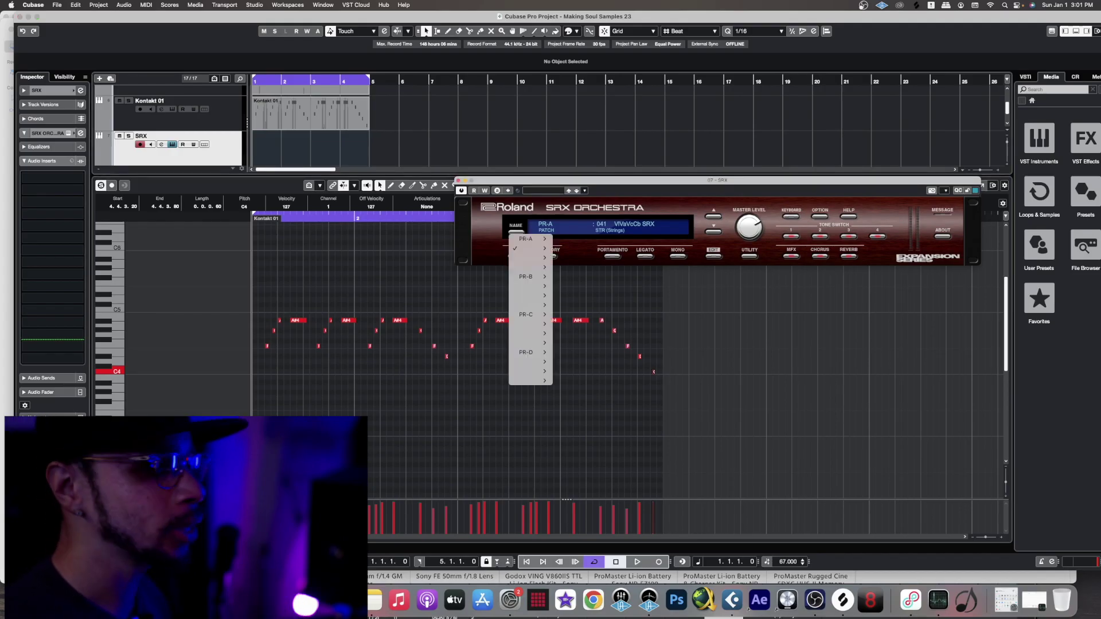
pyautogui.moveTo(530, 238)
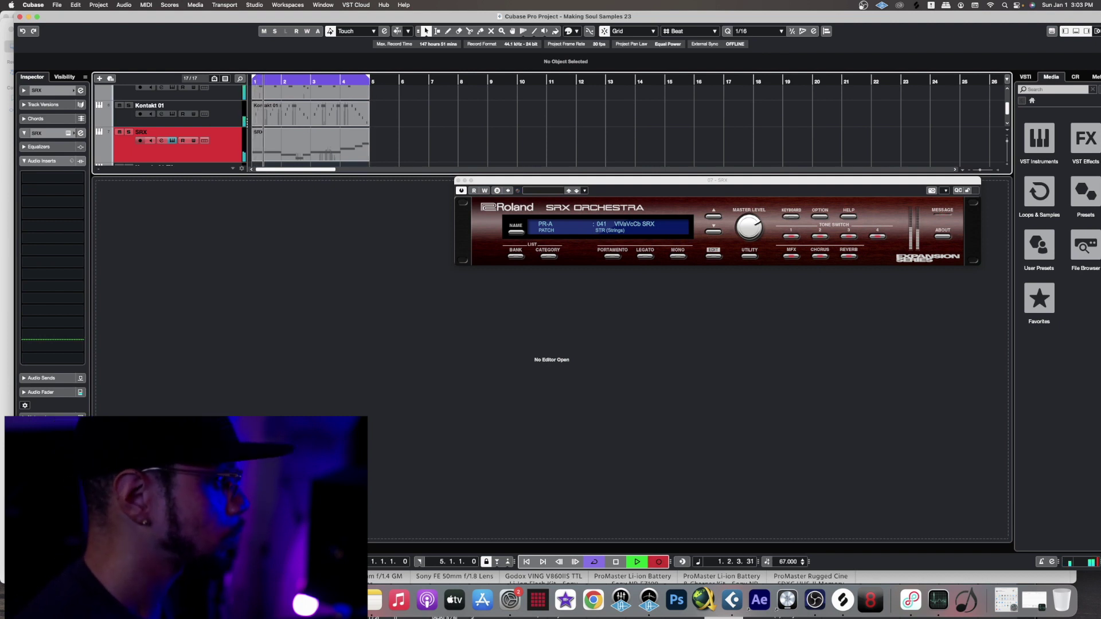
pyautogui.press('KP_Multiply')
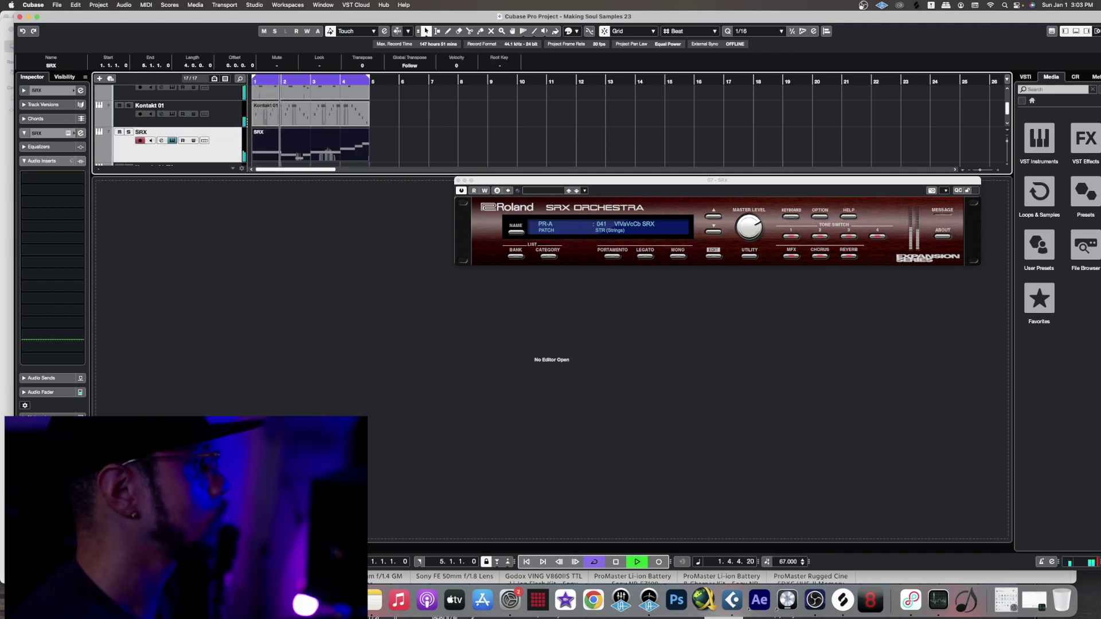
pyautogui.click(36, 91)
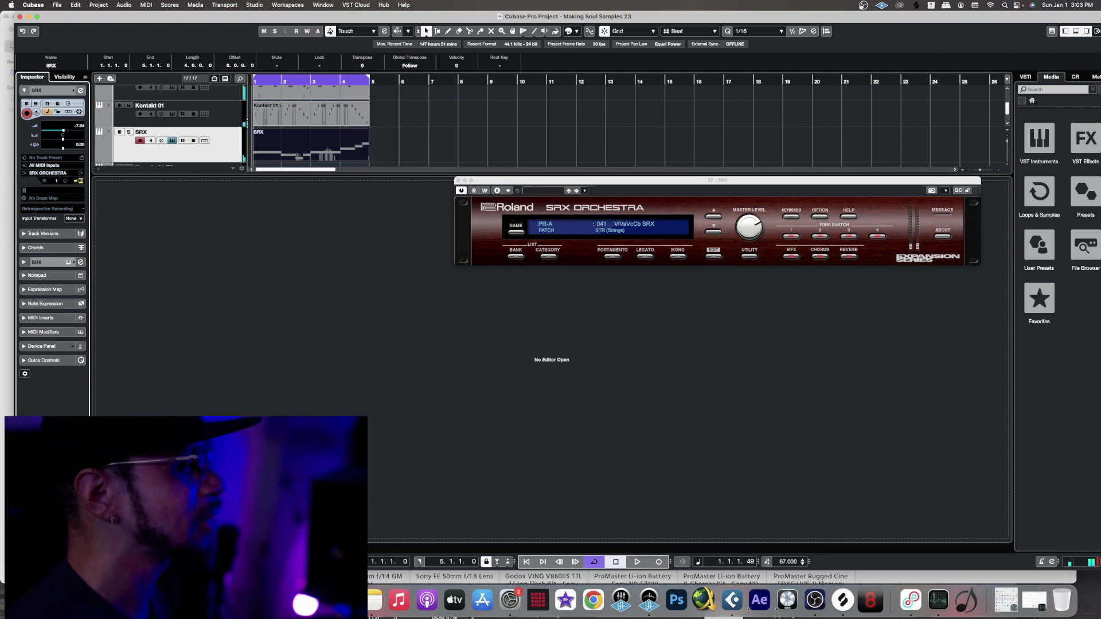
pyautogui.click(516, 232)
pyautogui.moveTo(530, 334)
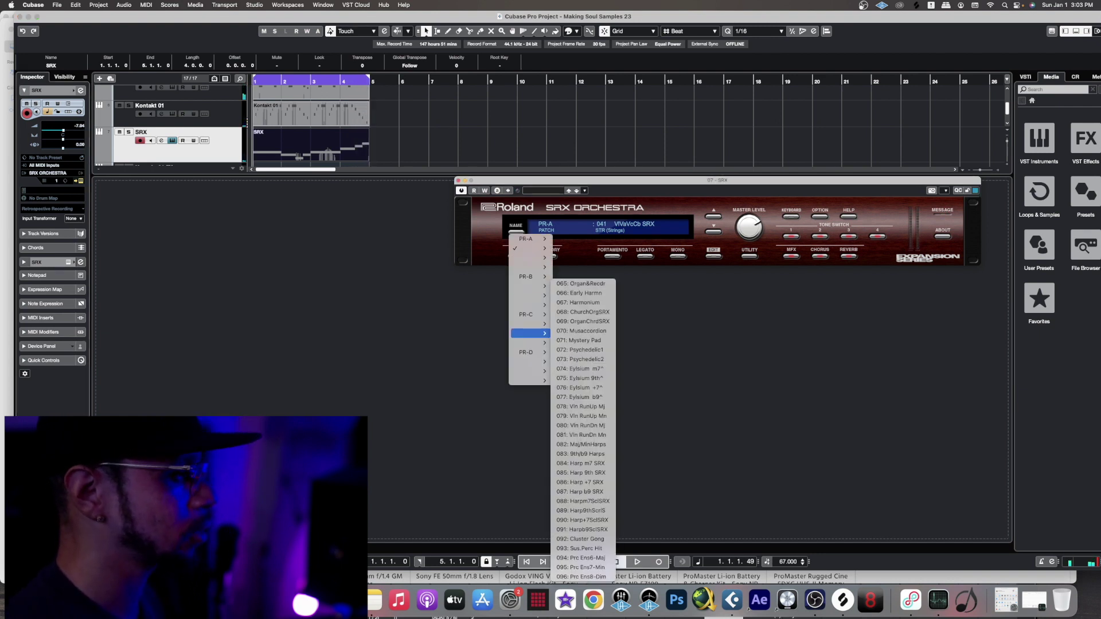
pyautogui.moveTo(526, 352)
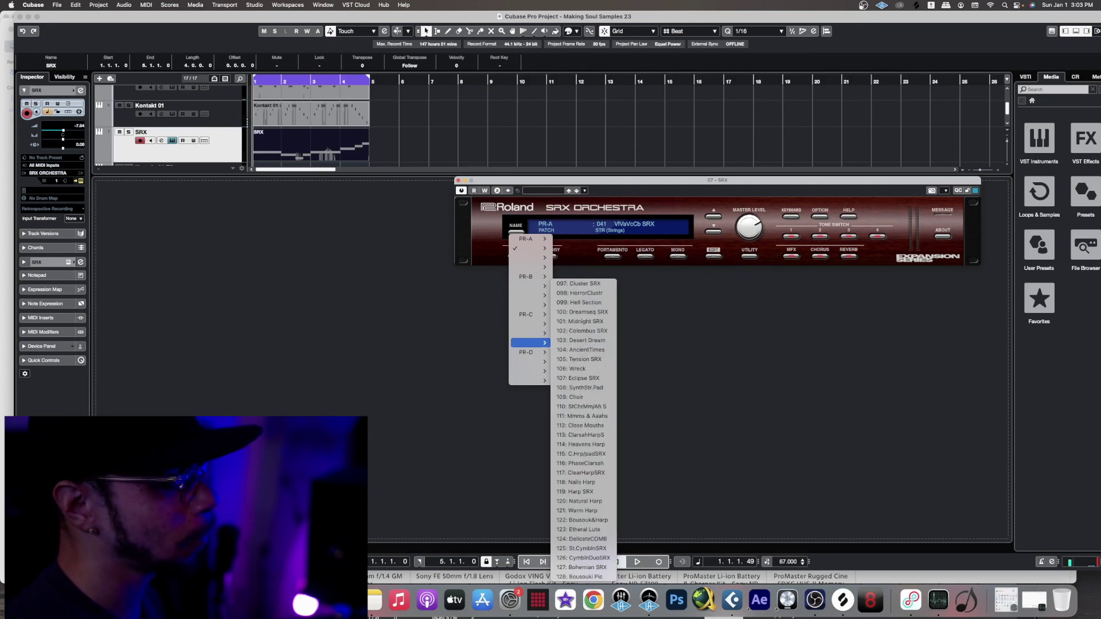
pyautogui.moveTo(528, 304)
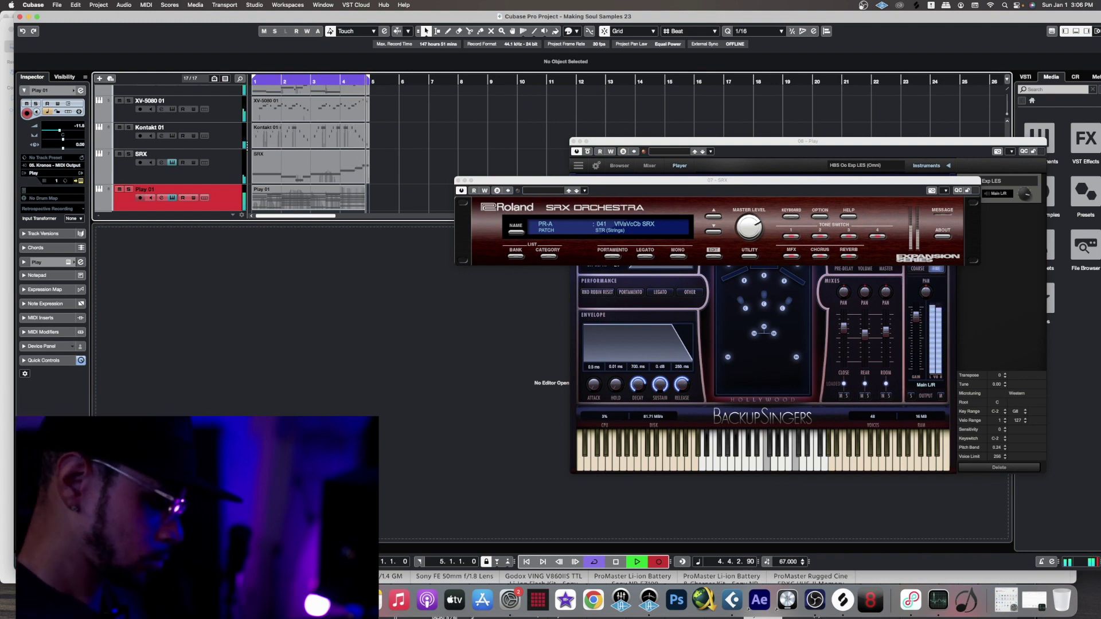
# Step: Stop the backup singers recording, bring the BackupSingers instrument forward and solo Play 01
pyautogui.press('KP_Multiply')
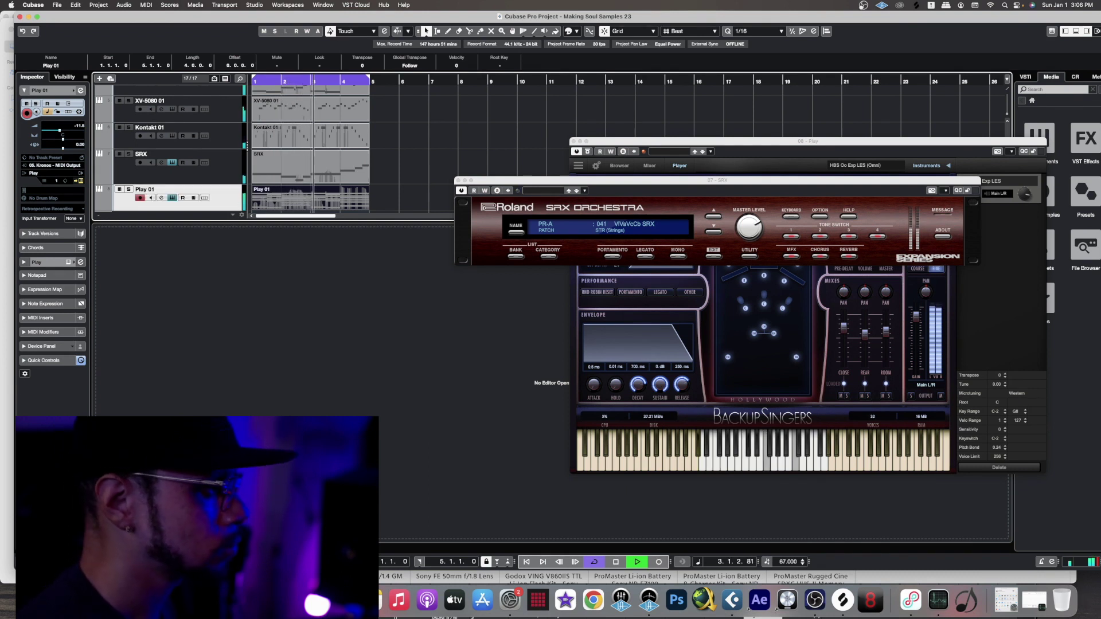
pyautogui.click(172, 197)
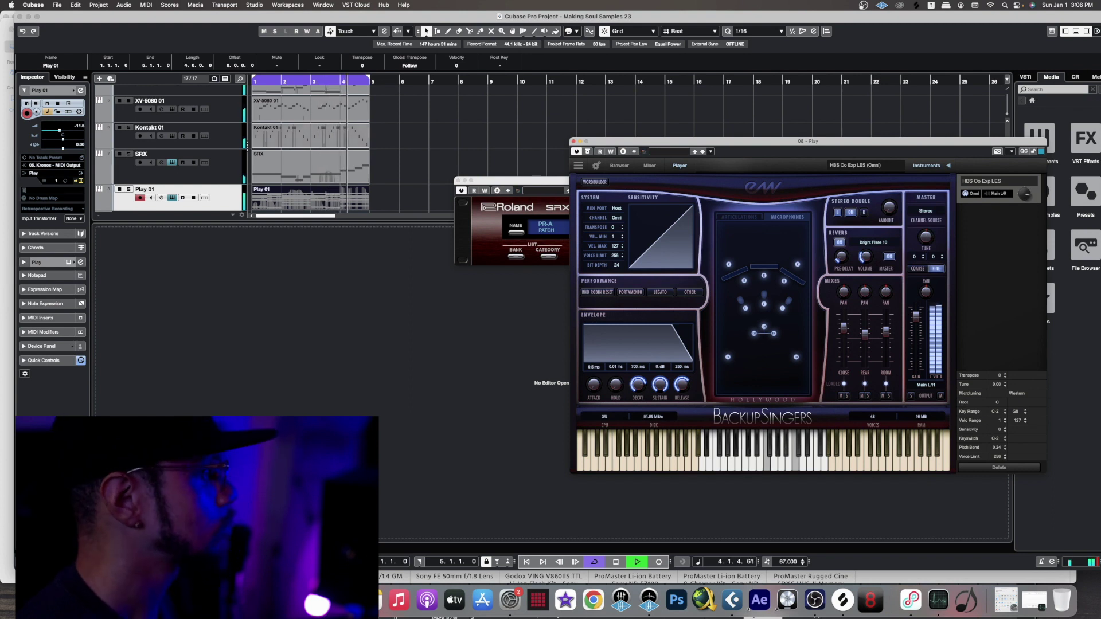
pyautogui.click(128, 189)
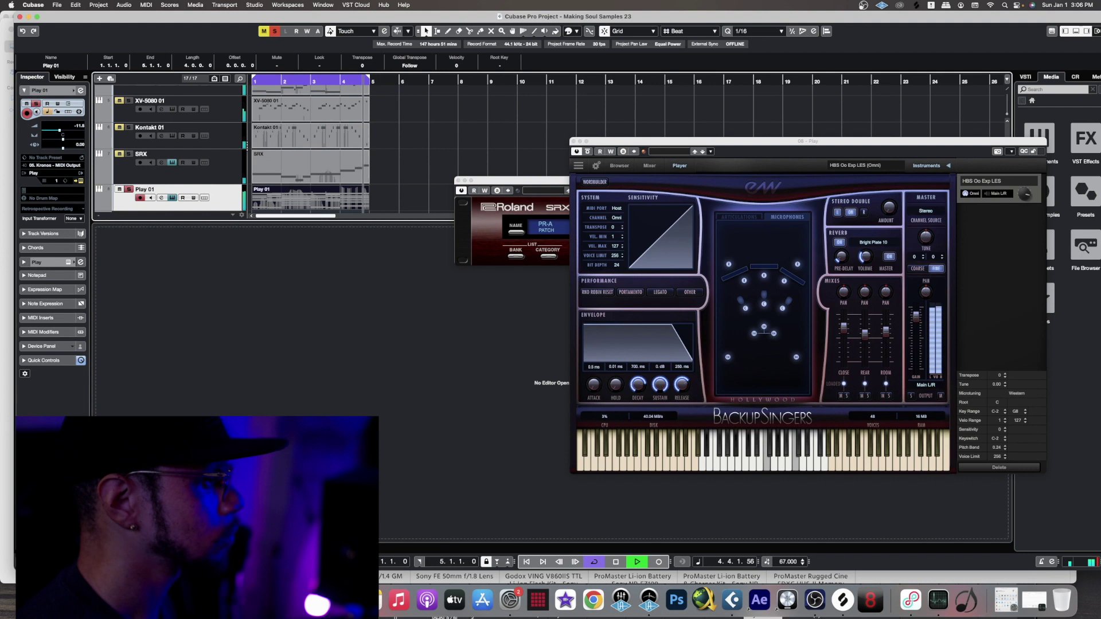
pyautogui.press('space')
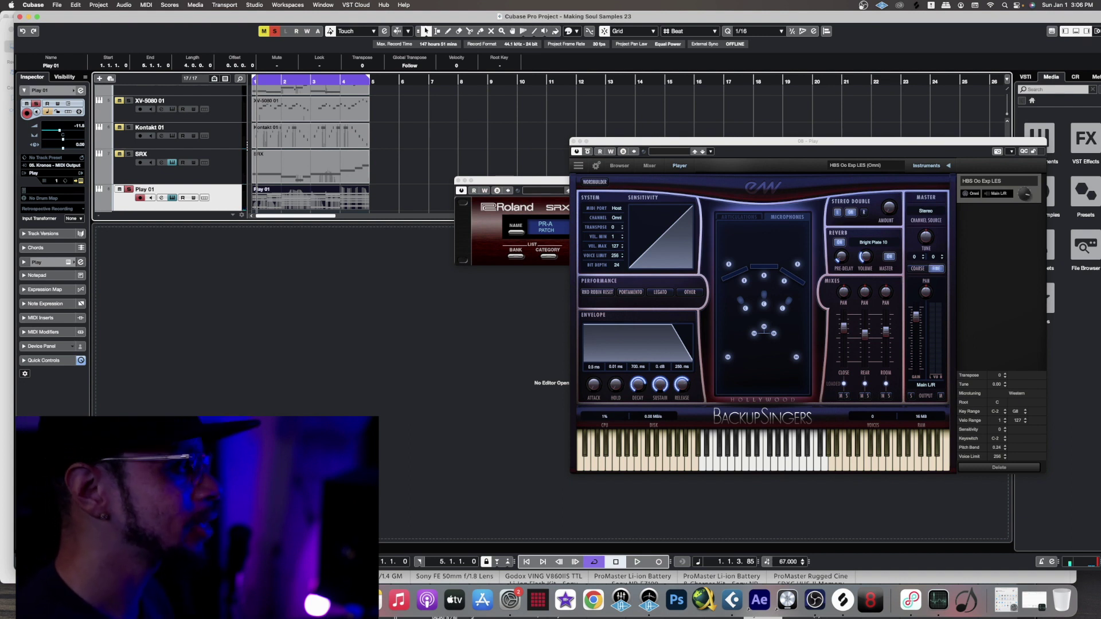
# Step: Render the Play 01 part in place with the current settings
pyautogui.click(76, 4)
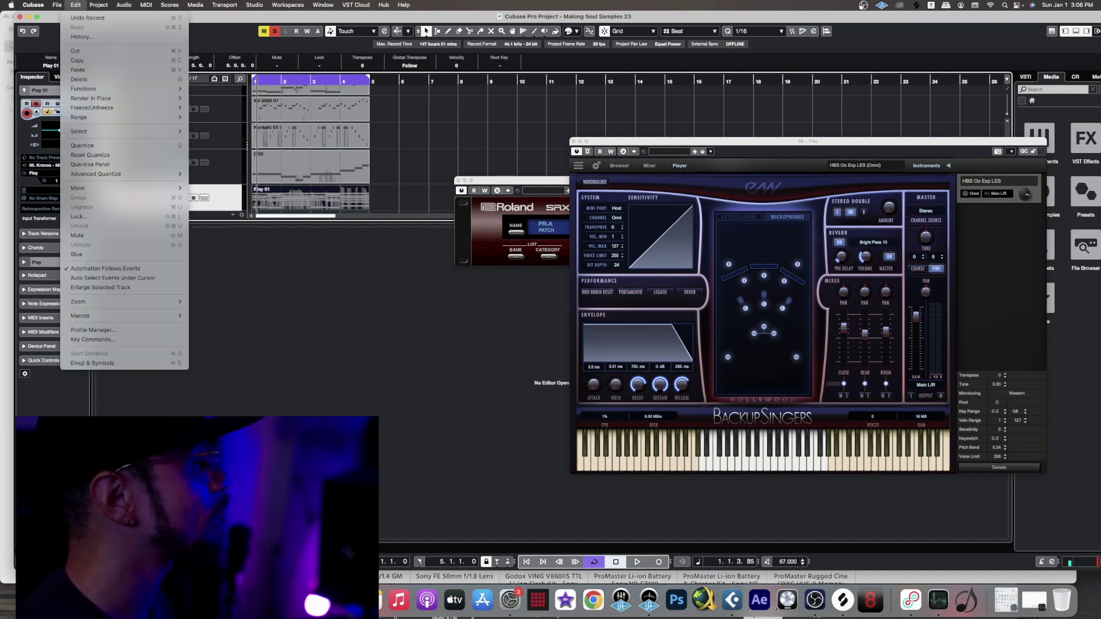
pyautogui.moveTo(115, 98)
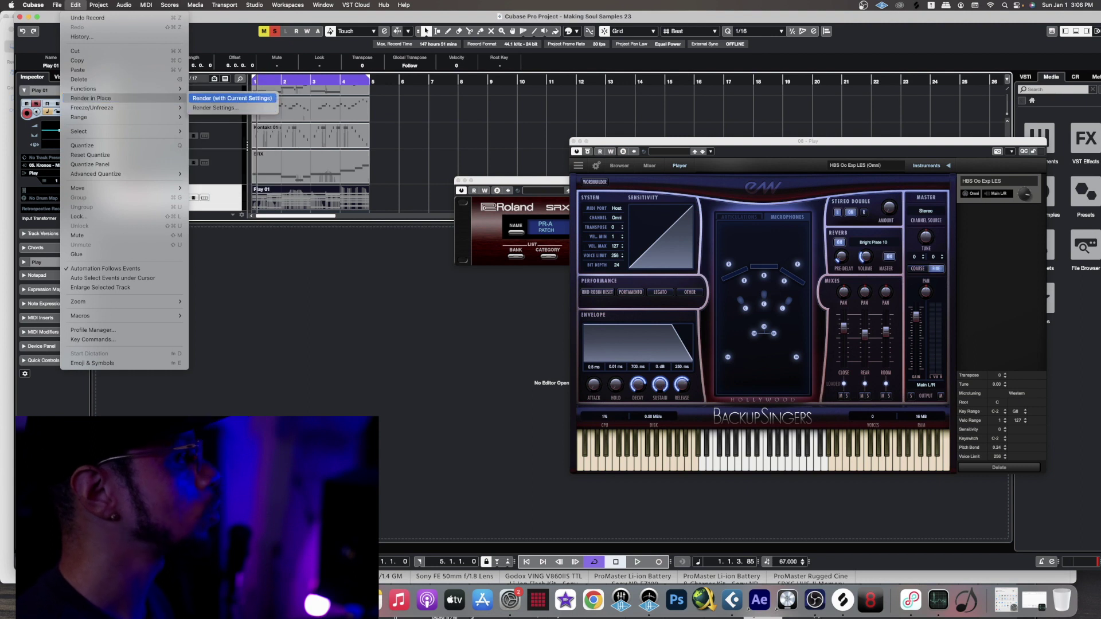
pyautogui.click(215, 107)
pyautogui.press('Return')
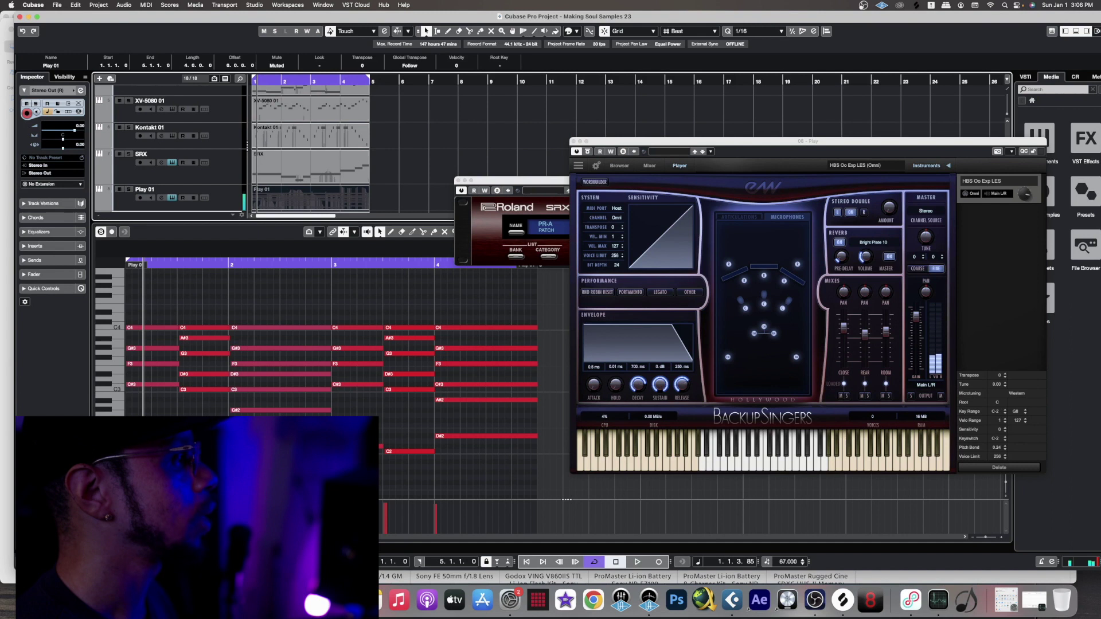
# Step: Search the rendered audio track's first insert slot for vocal plug-ins
pyautogui.press('Delete')
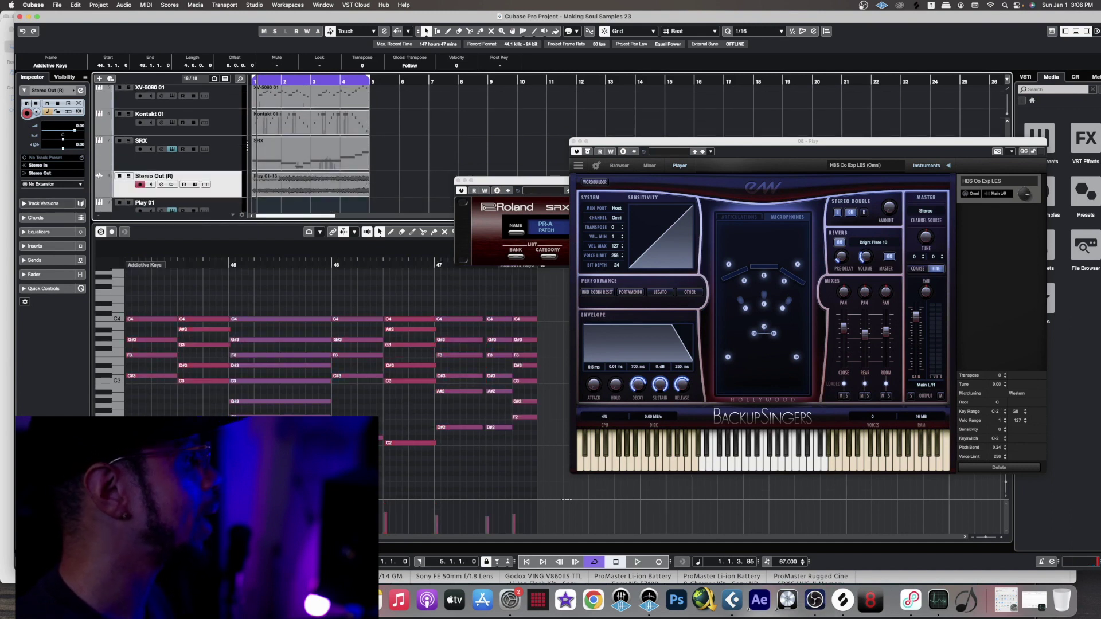
pyautogui.click(35, 246)
pyautogui.click(50, 161)
pyautogui.write('vocal')
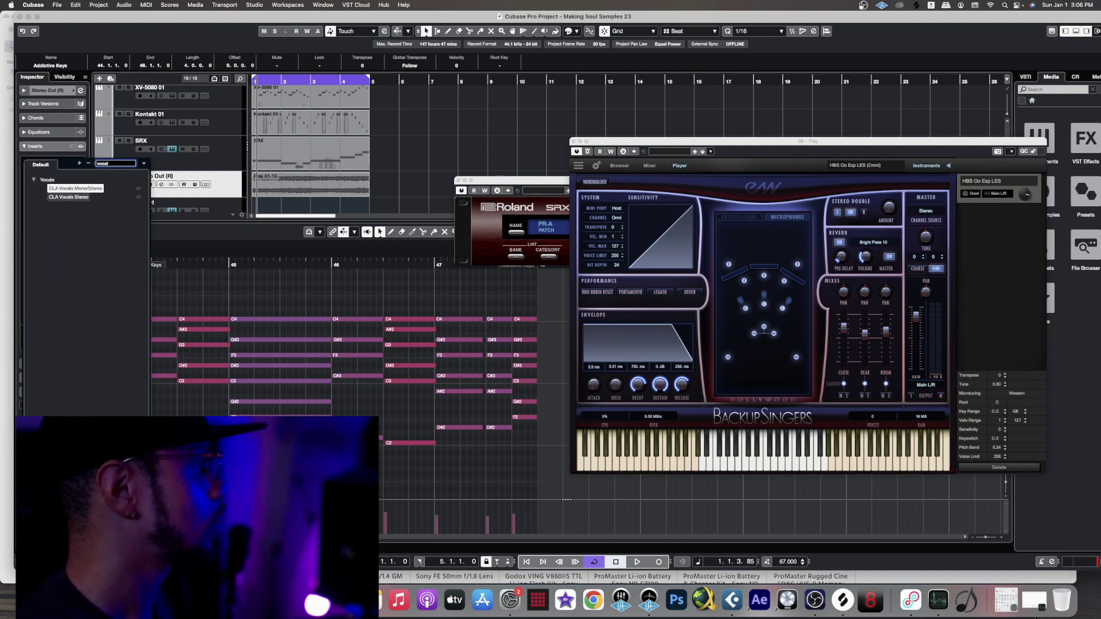
# Step: Insert CLA Vocals Stereo on the rendered vocal track, solo it during playback, and load the Body Double preset
pyautogui.doubleClick(69, 198)
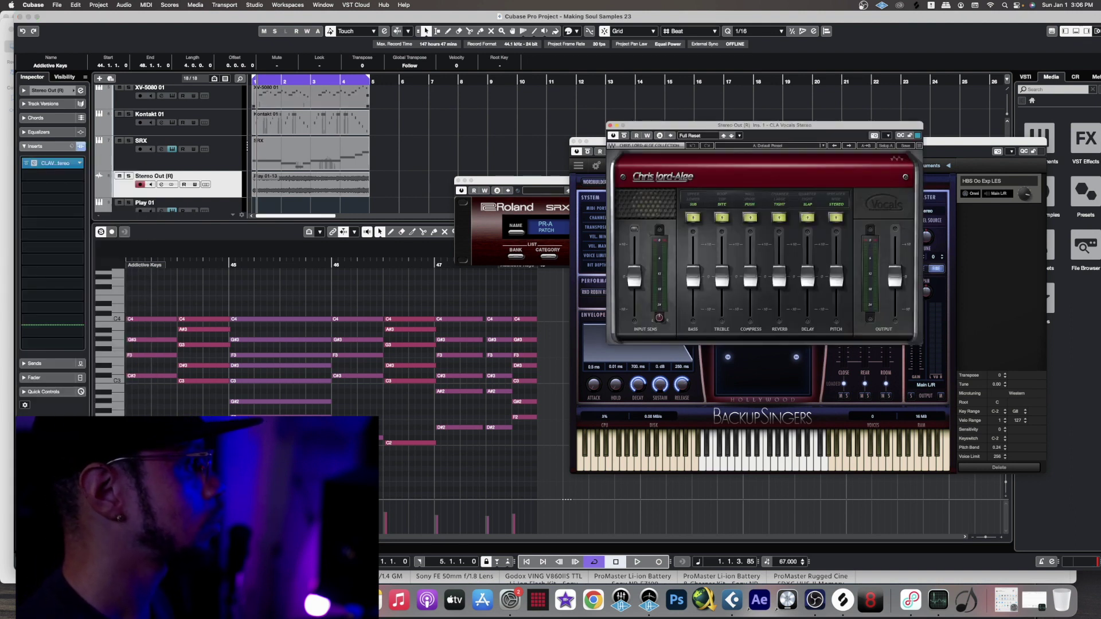
pyautogui.press('space')
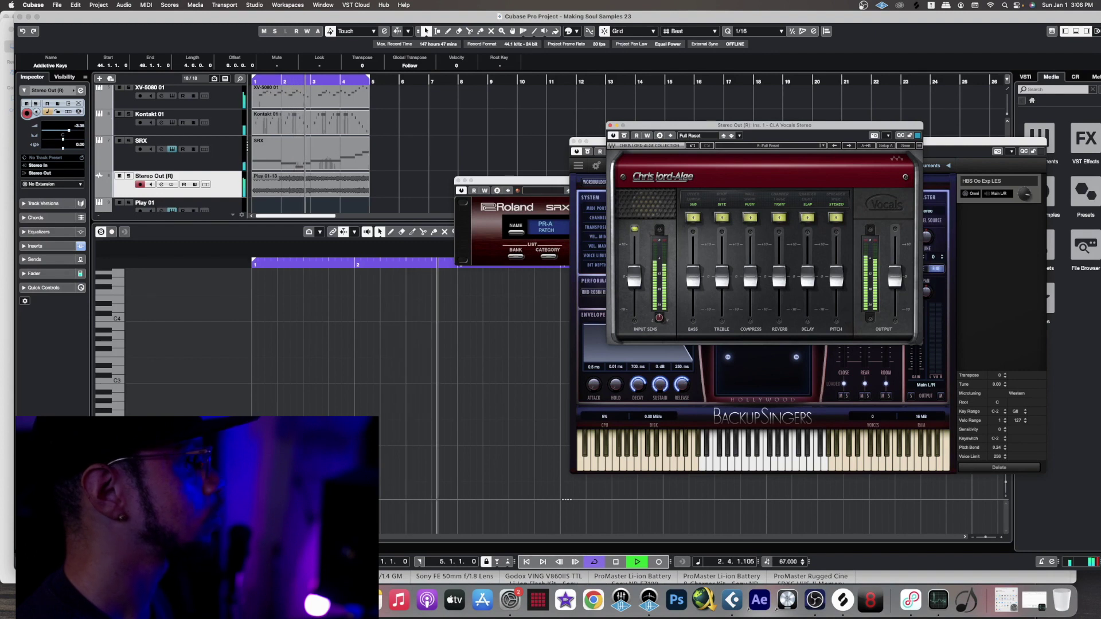
pyautogui.press('s')
pyautogui.click(848, 145)
pyautogui.click(849, 146)
pyautogui.click(849, 146)
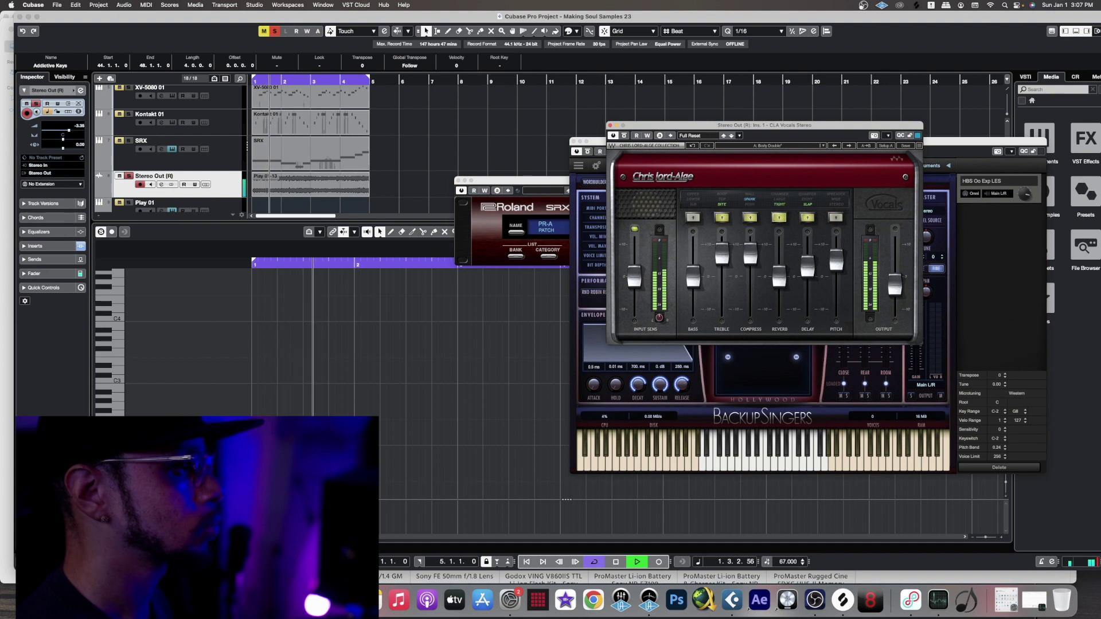
# Step: Enable the large reverb at 0.6, set Bass to UPPER and pull it well down, then unsolo the track
pyautogui.click(779, 218)
pyautogui.click(778, 218)
pyautogui.moveTo(778, 277); pyautogui.dragTo(778, 259)
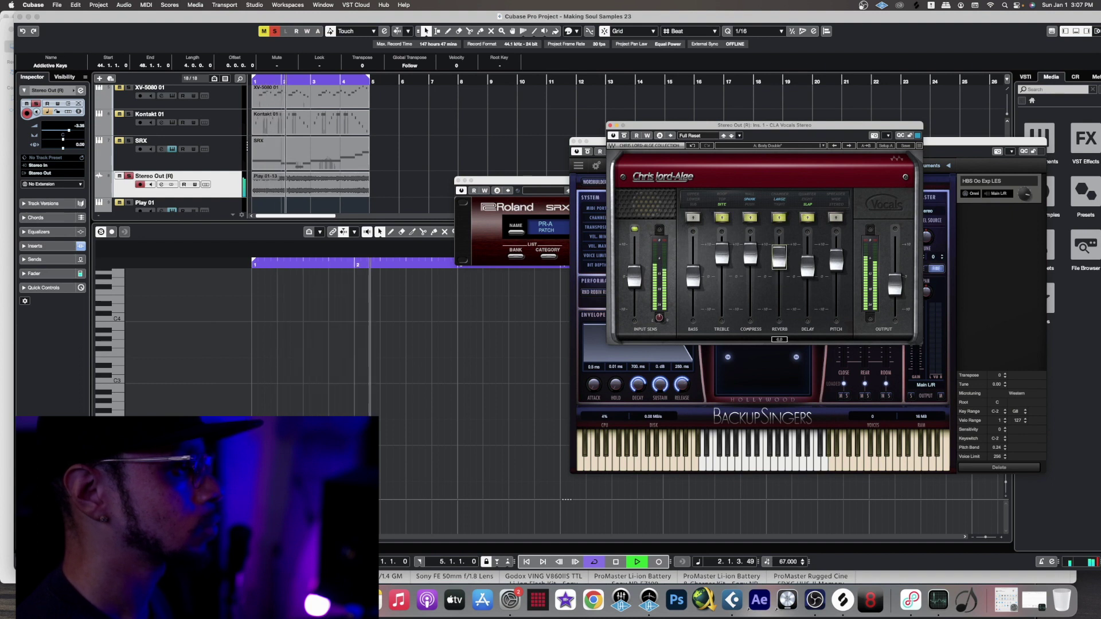
pyautogui.click(693, 218)
pyautogui.click(693, 218)
pyautogui.click(692, 218)
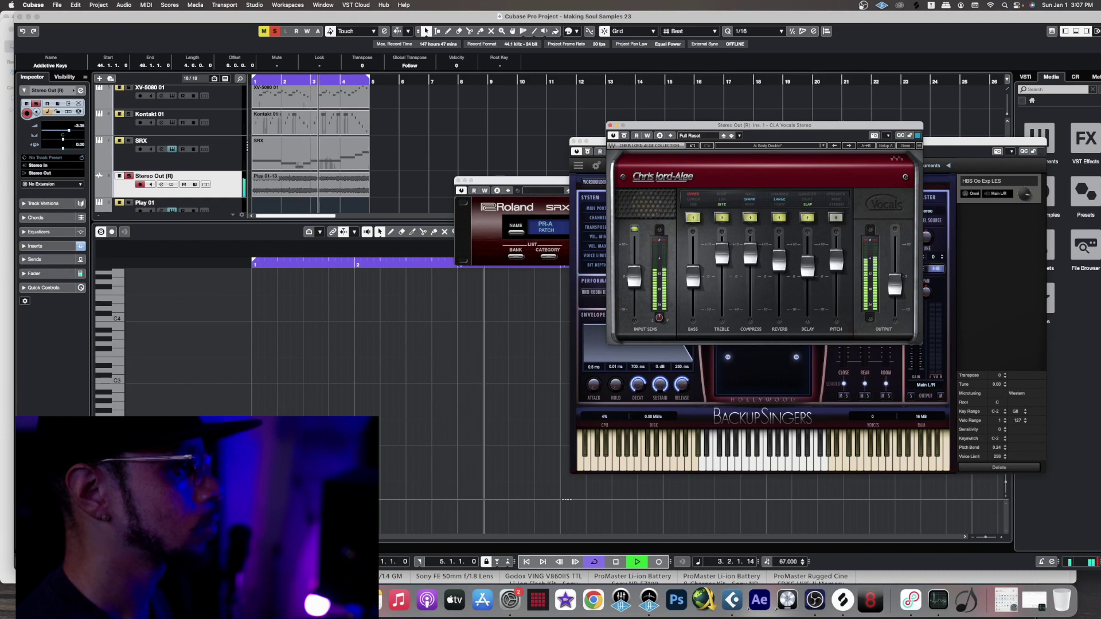
pyautogui.moveTo(693, 278); pyautogui.dragTo(693, 309)
pyautogui.click(566, 499)
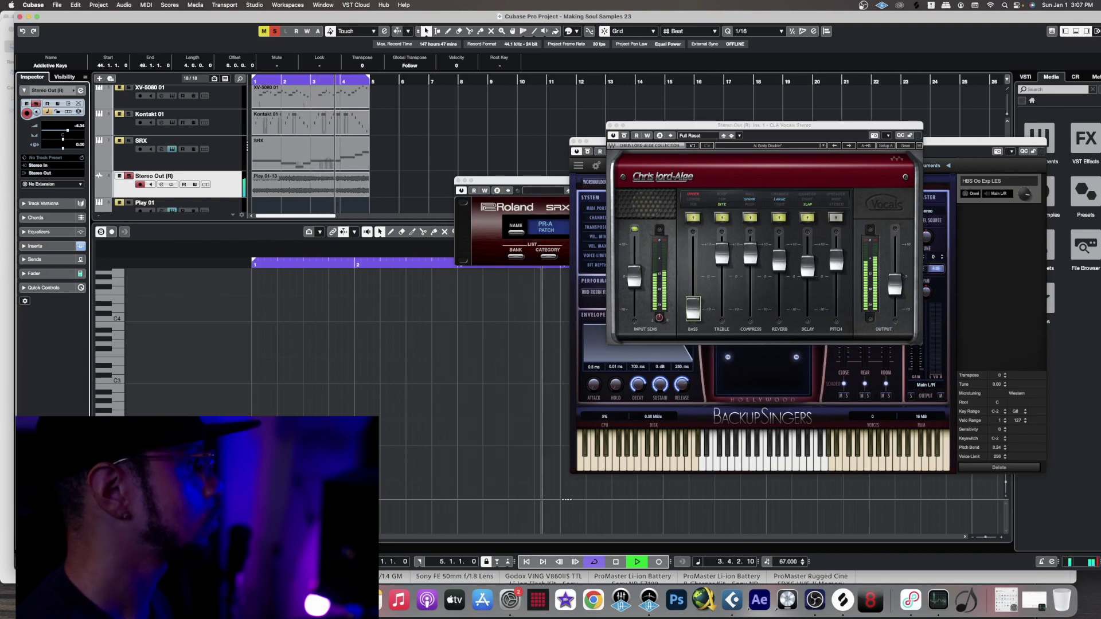
pyautogui.press('s')
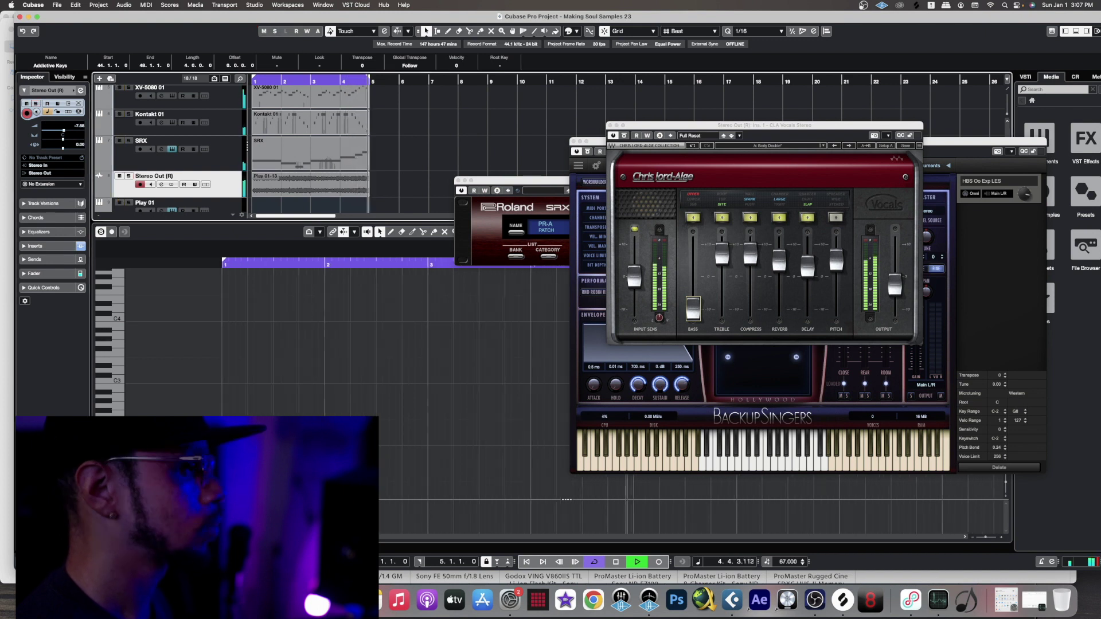